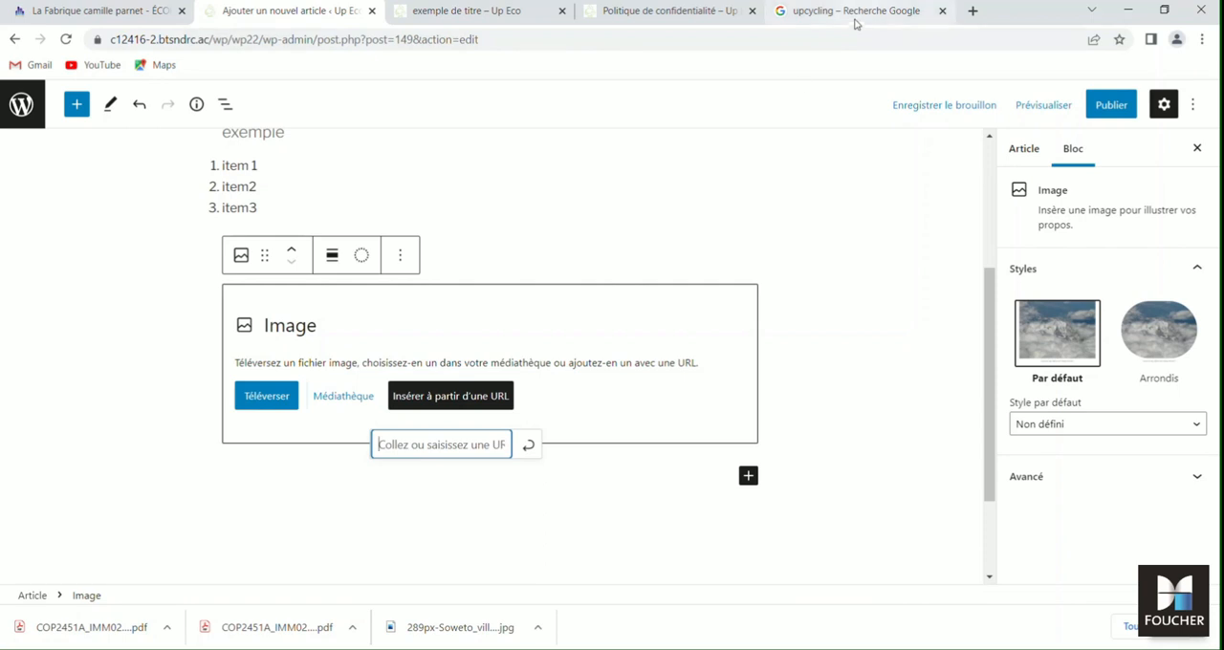
- Copy the address of the bicycle washbasin image from the upcycling Google results and insert it by URL into the article's image block
click(868, 13)
right_click(858, 276)
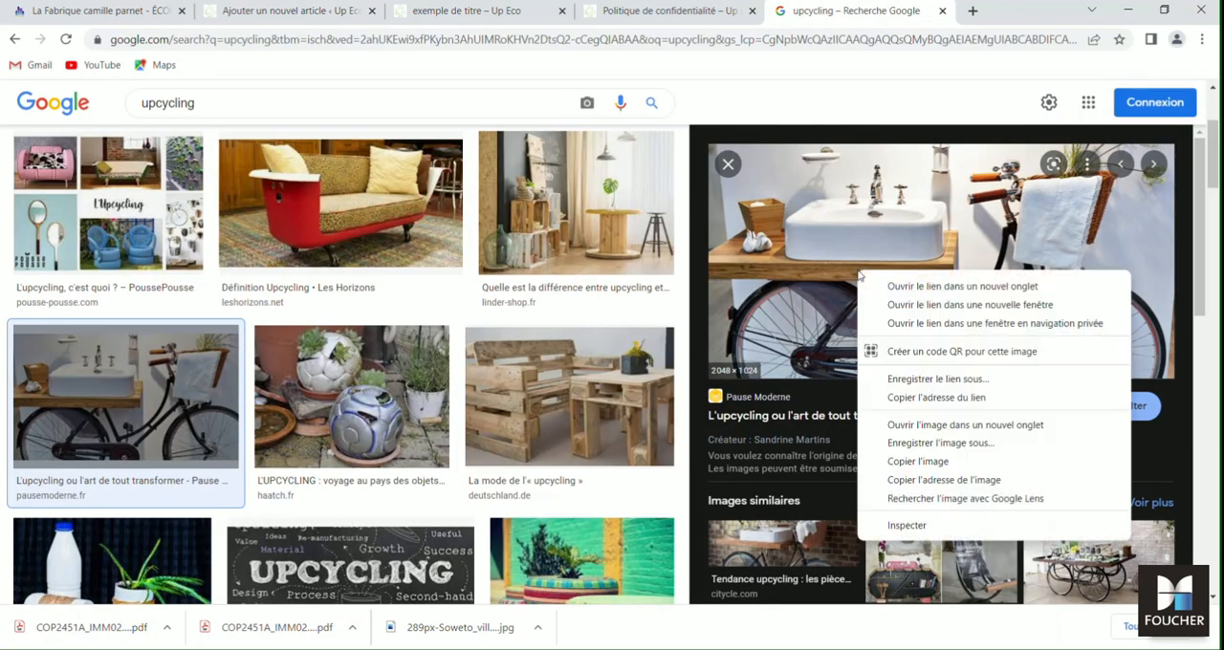
click(926, 480)
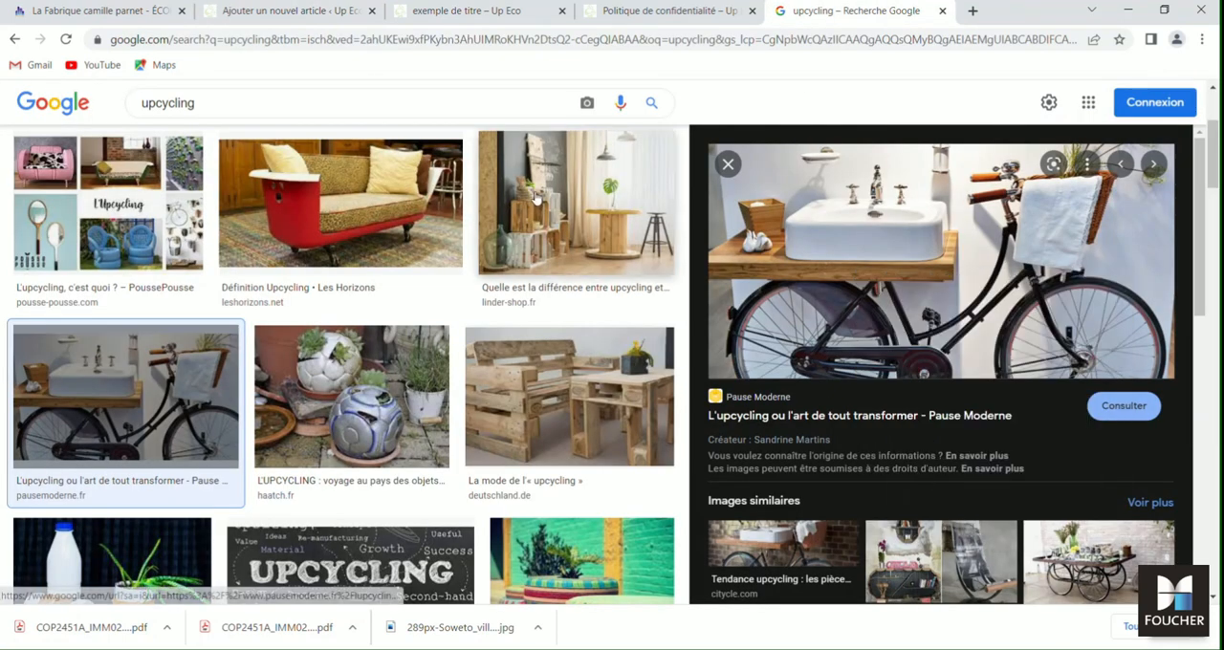
click(301, 17)
key(ctrl+v)
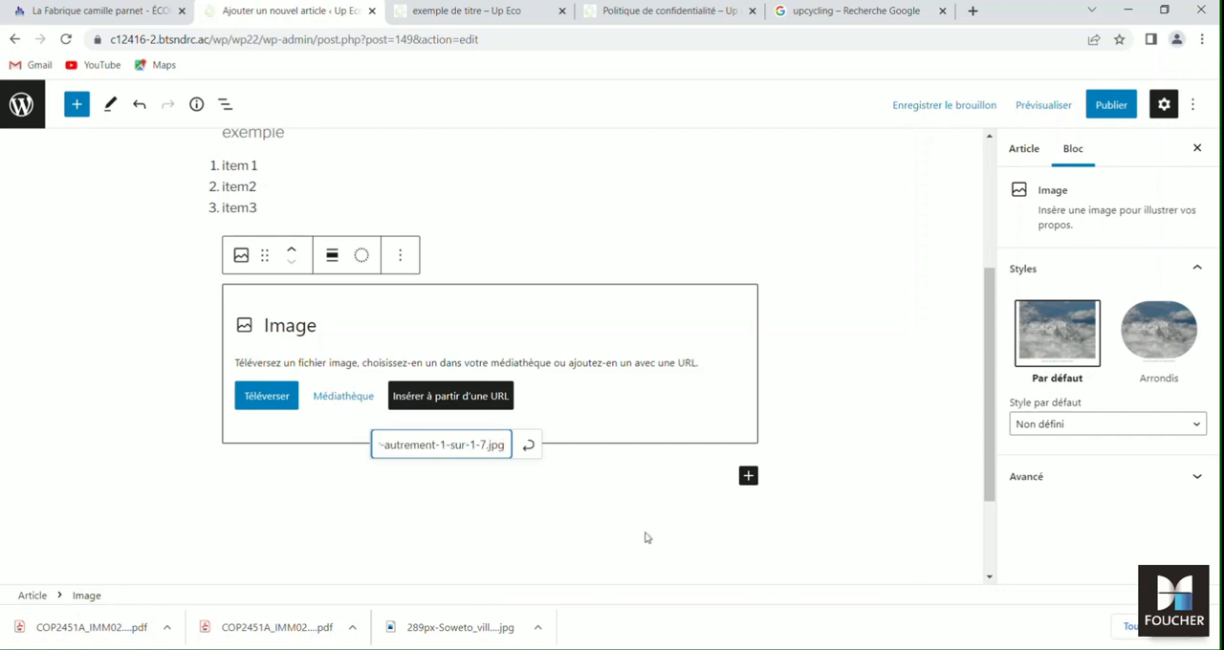
click(528, 445)
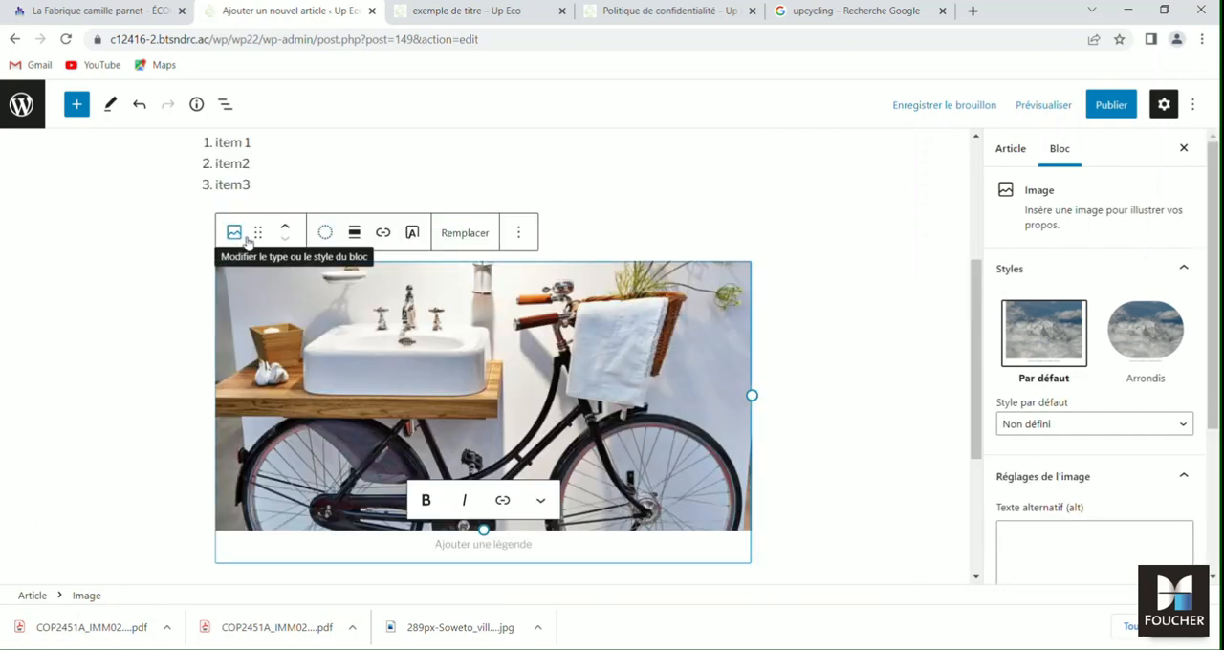
- Try transforming the bicycle image block into a gallery, and undo the conversion
click(236, 239)
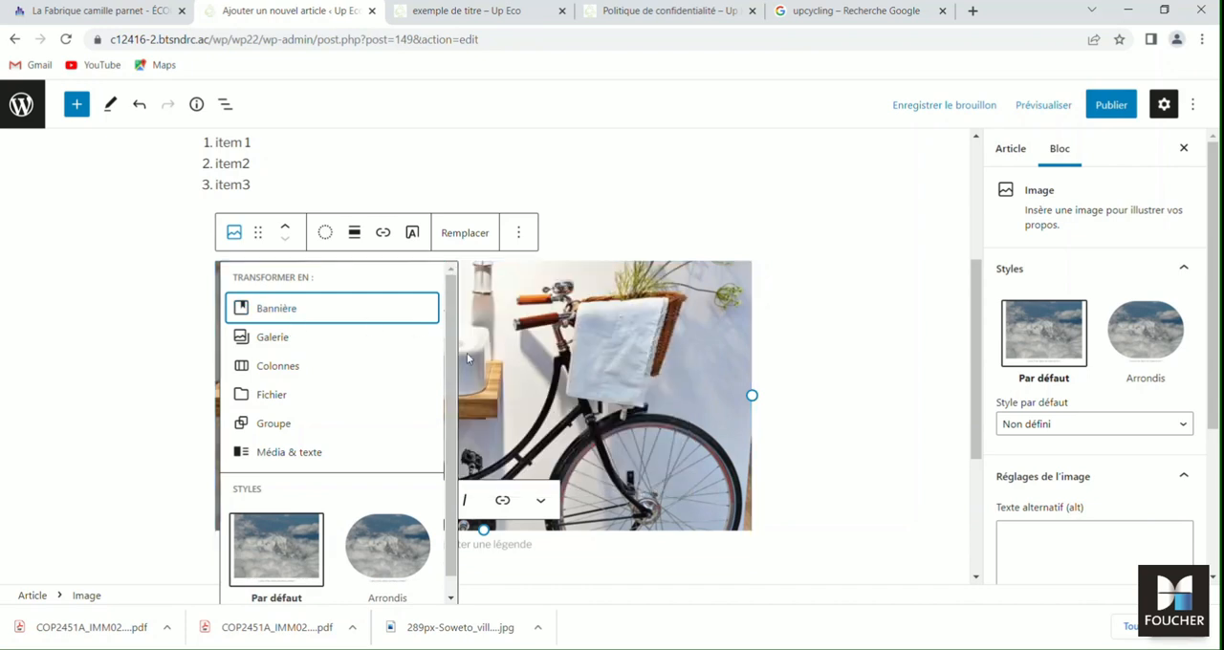
click(271, 337)
key(ctrl+z)
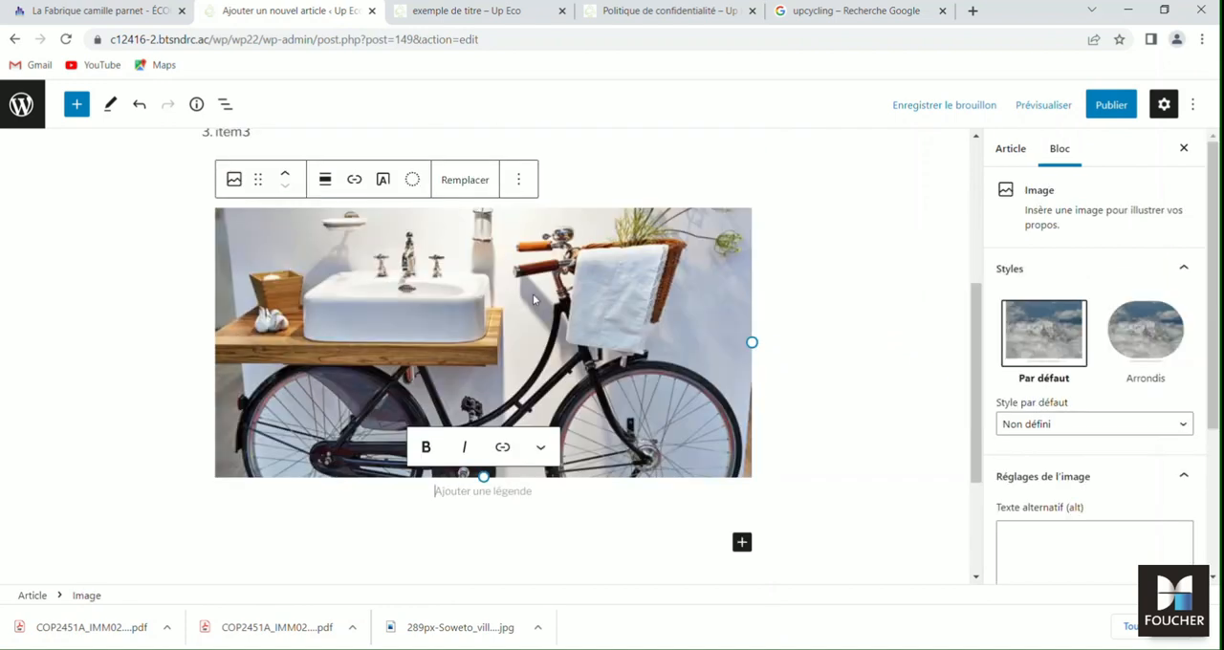
click(233, 179)
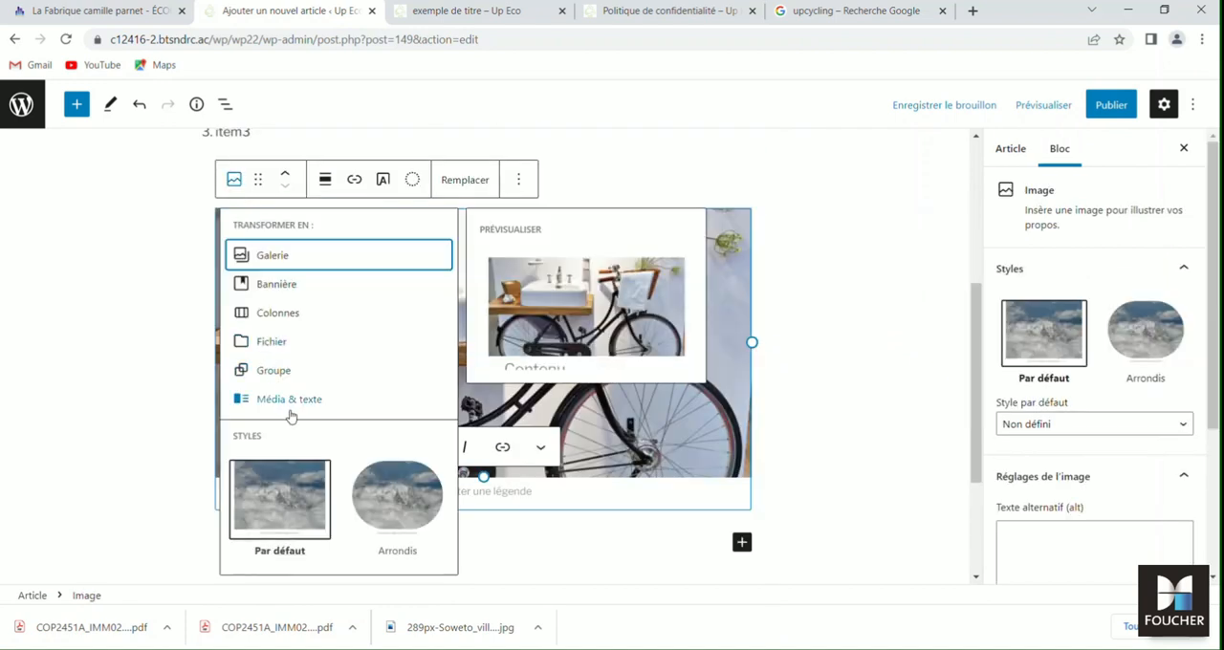
- Apply the purple and yellow duotone filter to the bicycle image
click(326, 184)
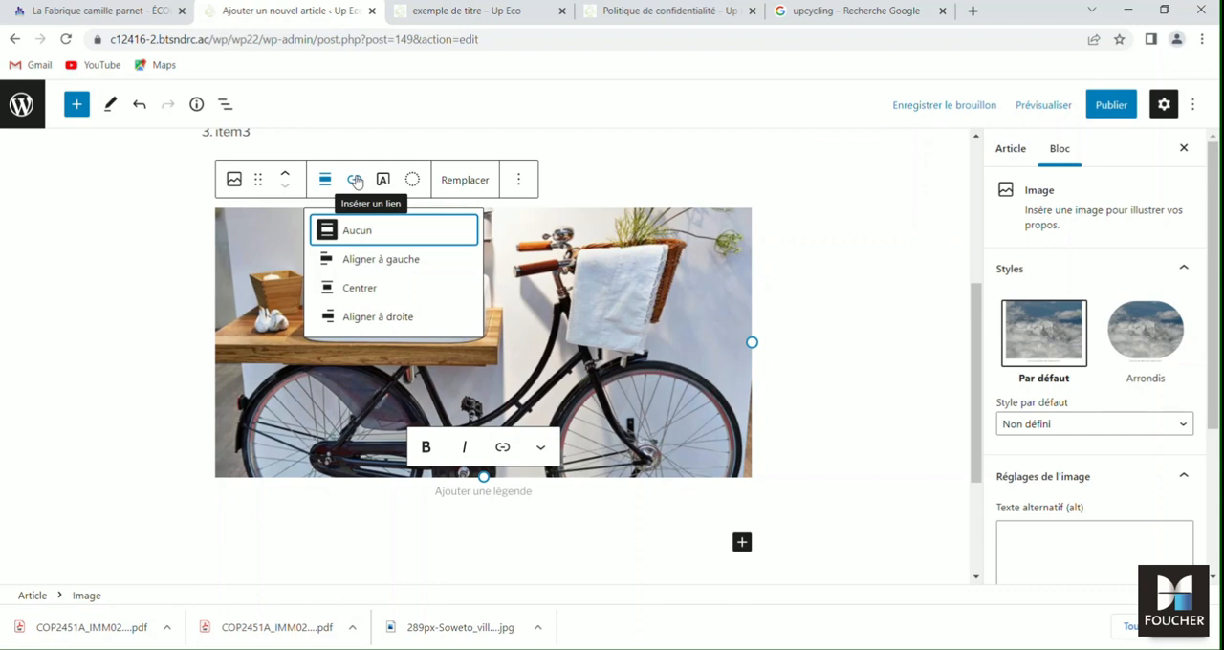
click(412, 180)
click(497, 304)
scroll(568, 326, down, 2)
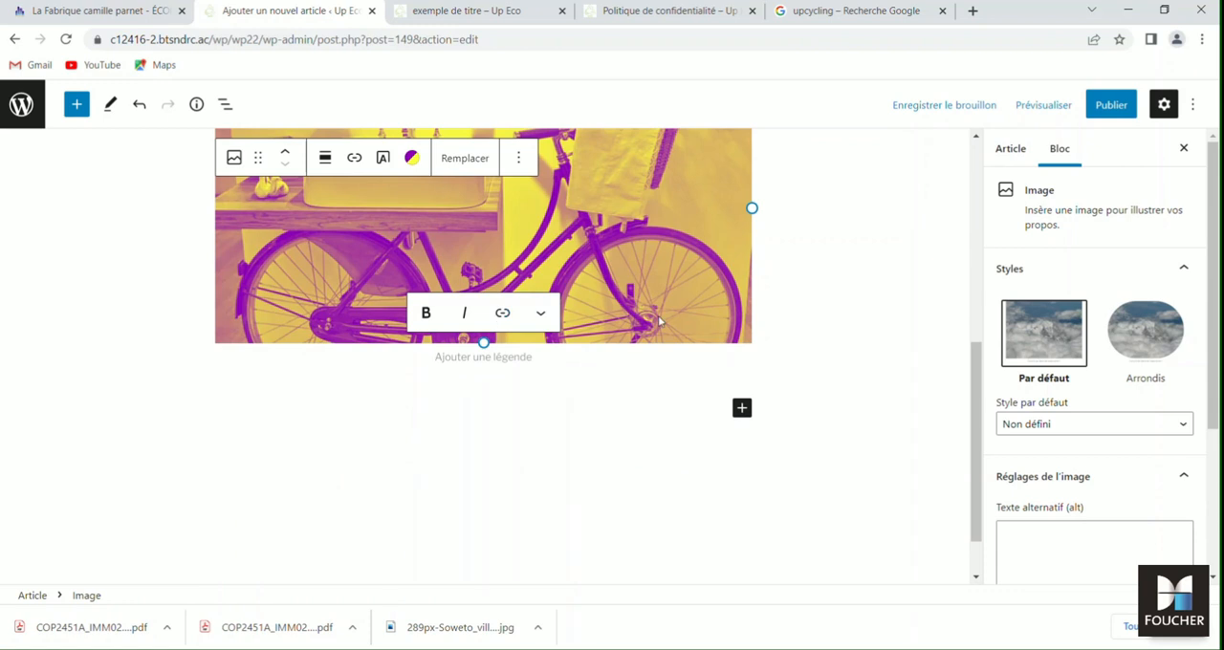
scroll(817, 278, up, 2)
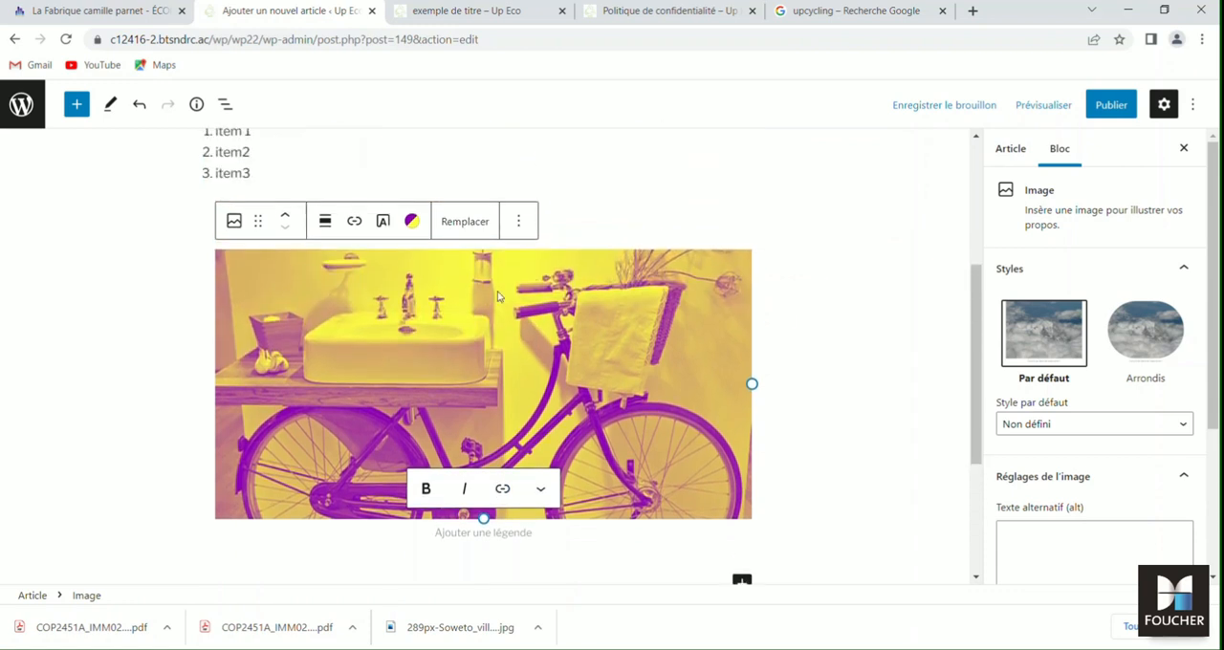
click(471, 233)
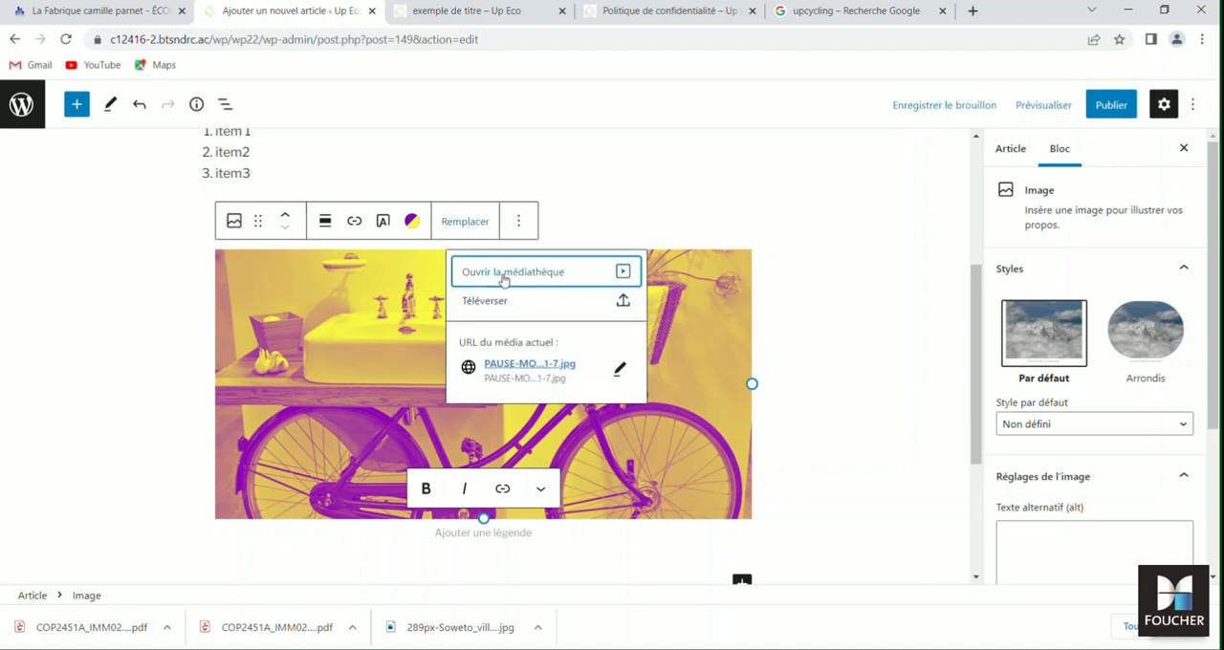
click(519, 222)
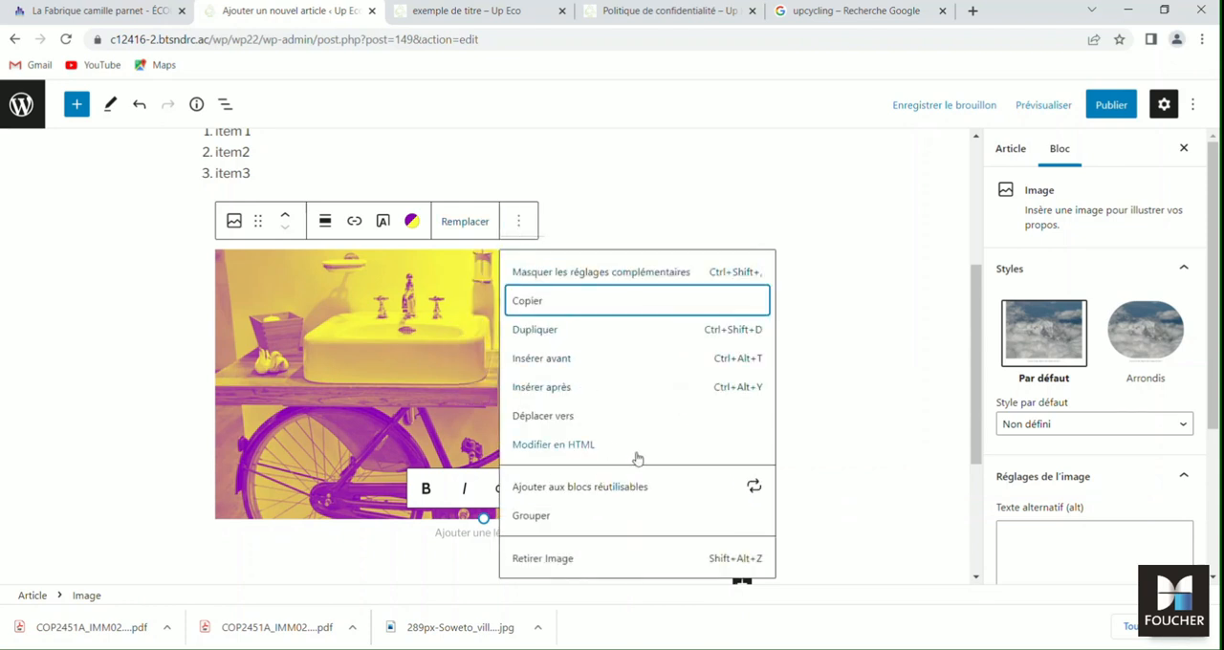
click(871, 350)
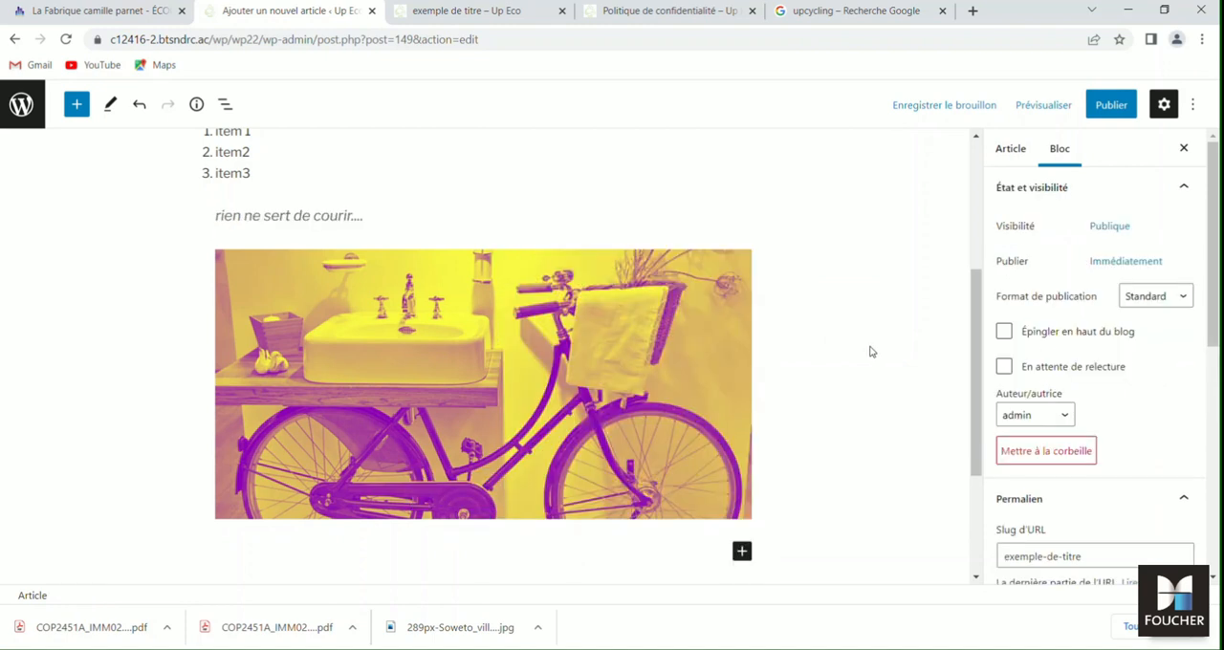
- Apply the Arrondis style to the bicycle image
click(318, 353)
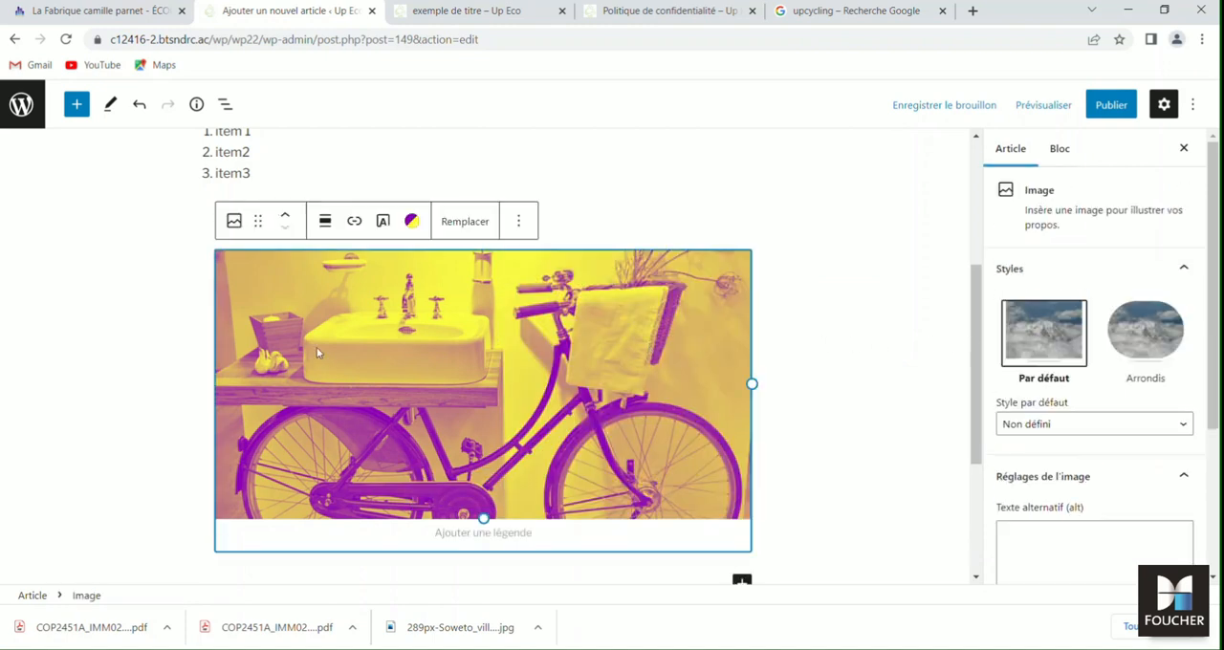
click(1140, 345)
scroll(1072, 372, down, 3)
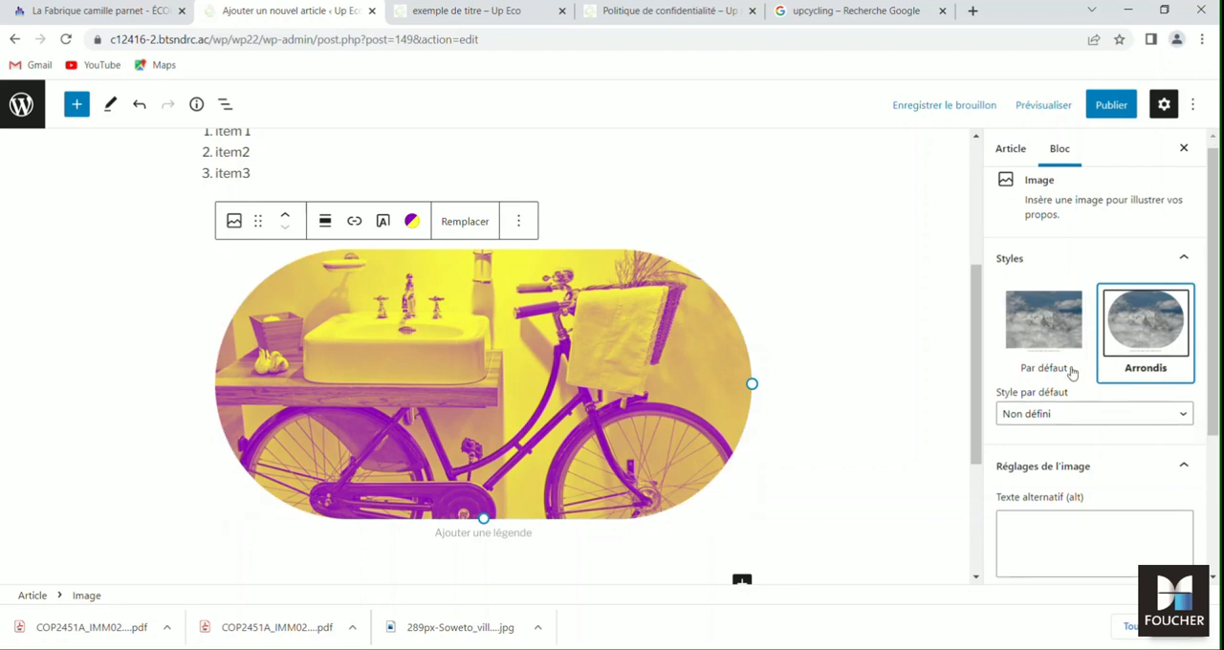
scroll(1071, 371, down, 1)
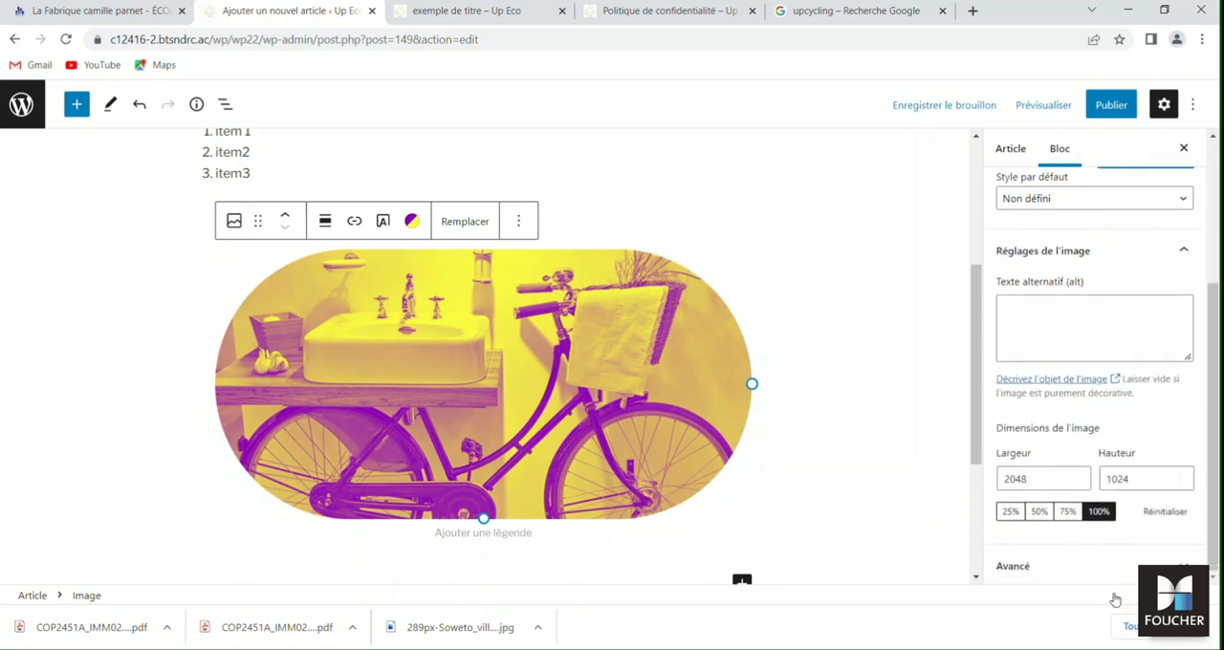
- Caption the bicycle image "Exemple de création"
click(461, 536)
text(Vou)
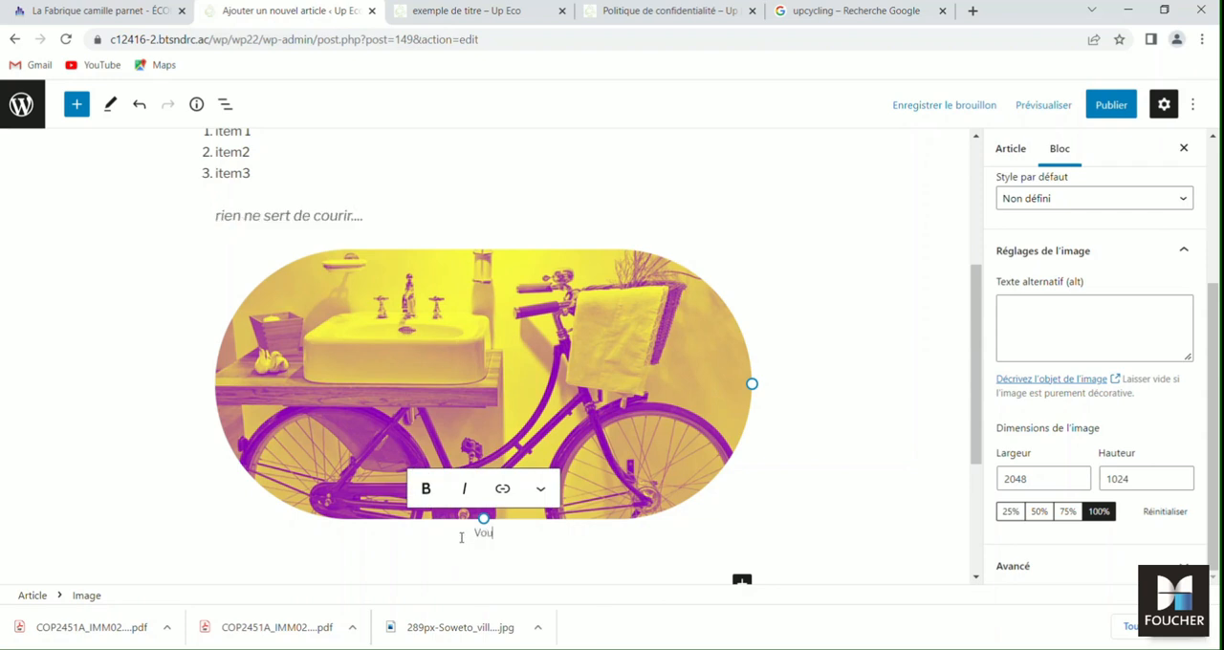
key(BackSpace)
key(BackSpace)
text(Exemple de création)
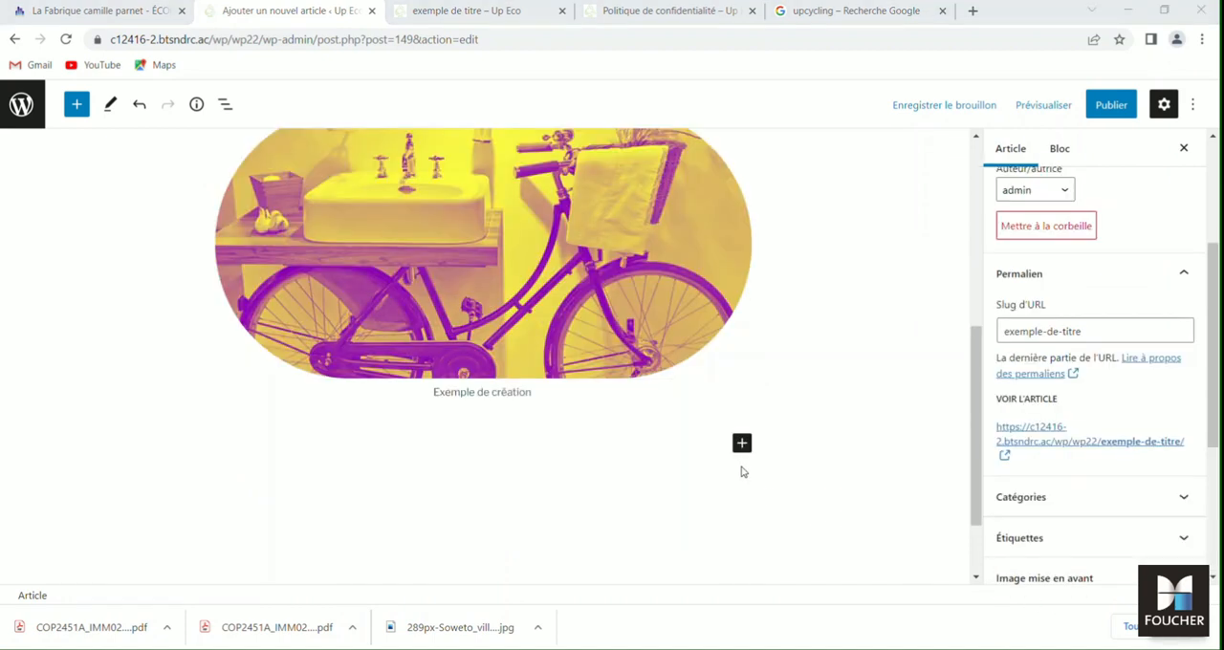
- Add a Galerie block below the captioned bicycle image, choosing it from the full list of blocks
click(742, 442)
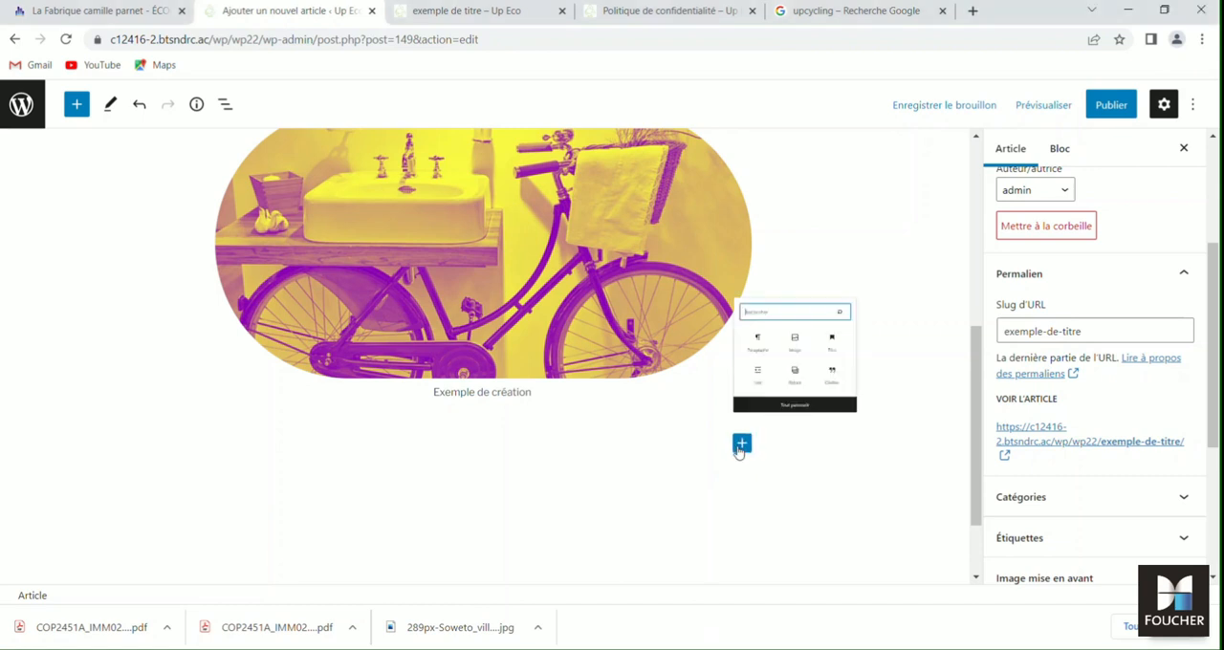
click(812, 413)
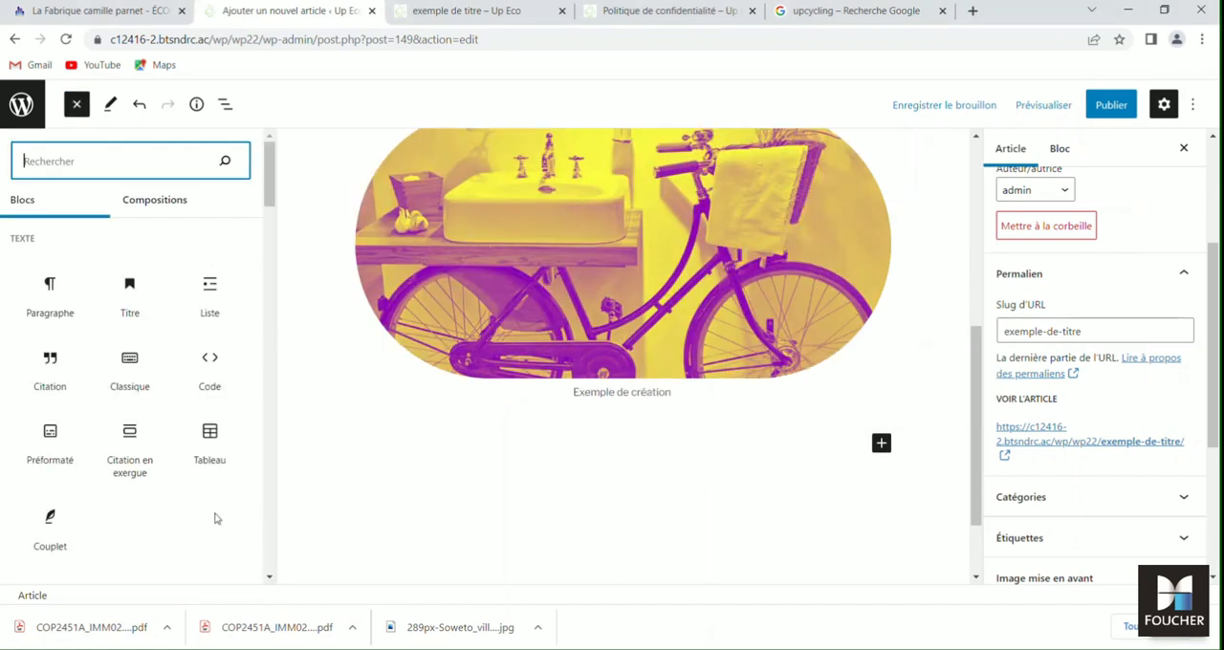
scroll(215, 517, down, 4)
click(143, 444)
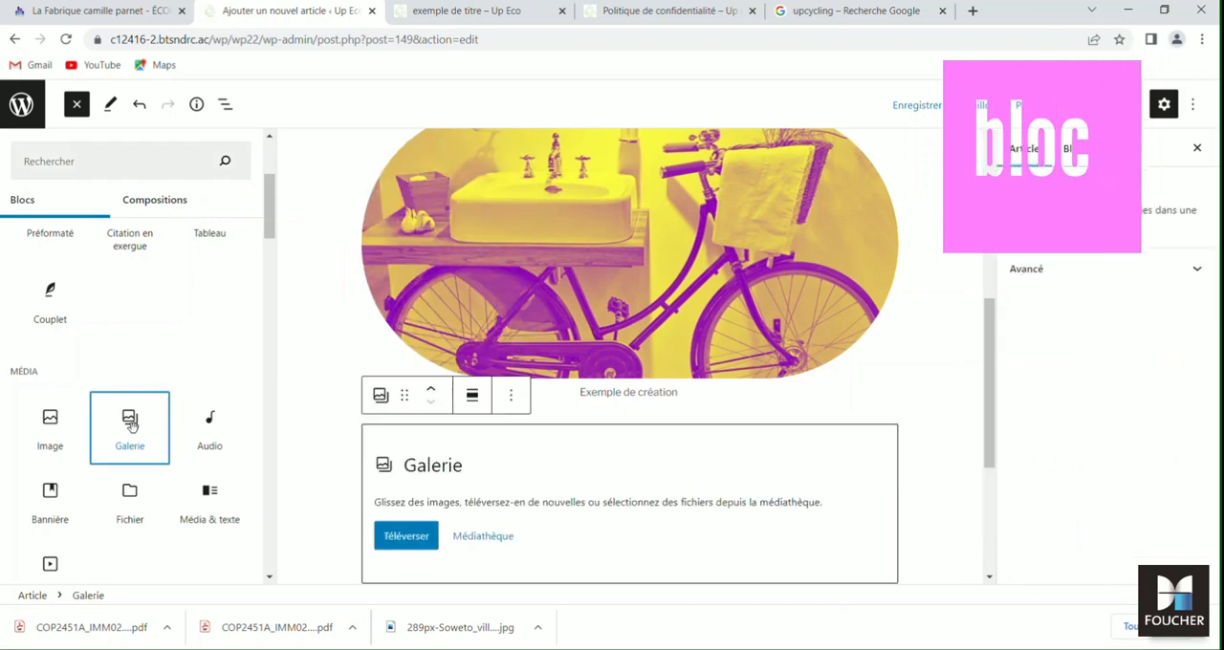
click(475, 539)
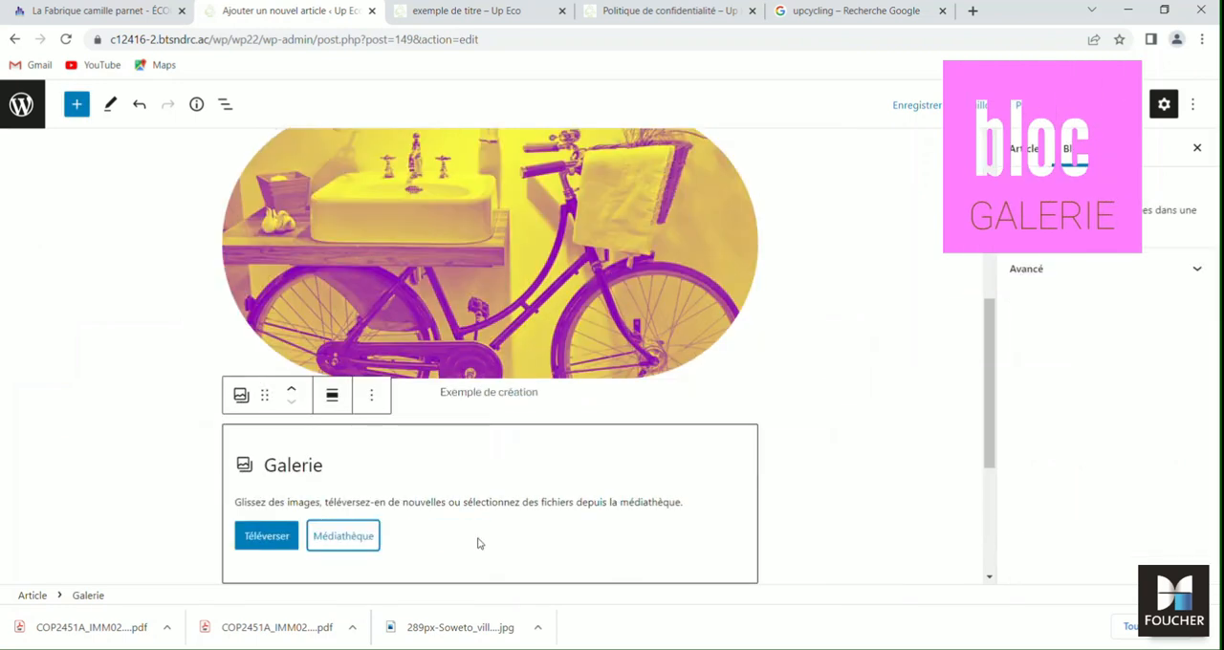
- Fill the gallery with the owl craft, woven bags and cars-senegalais.png images from the media library
click(335, 544)
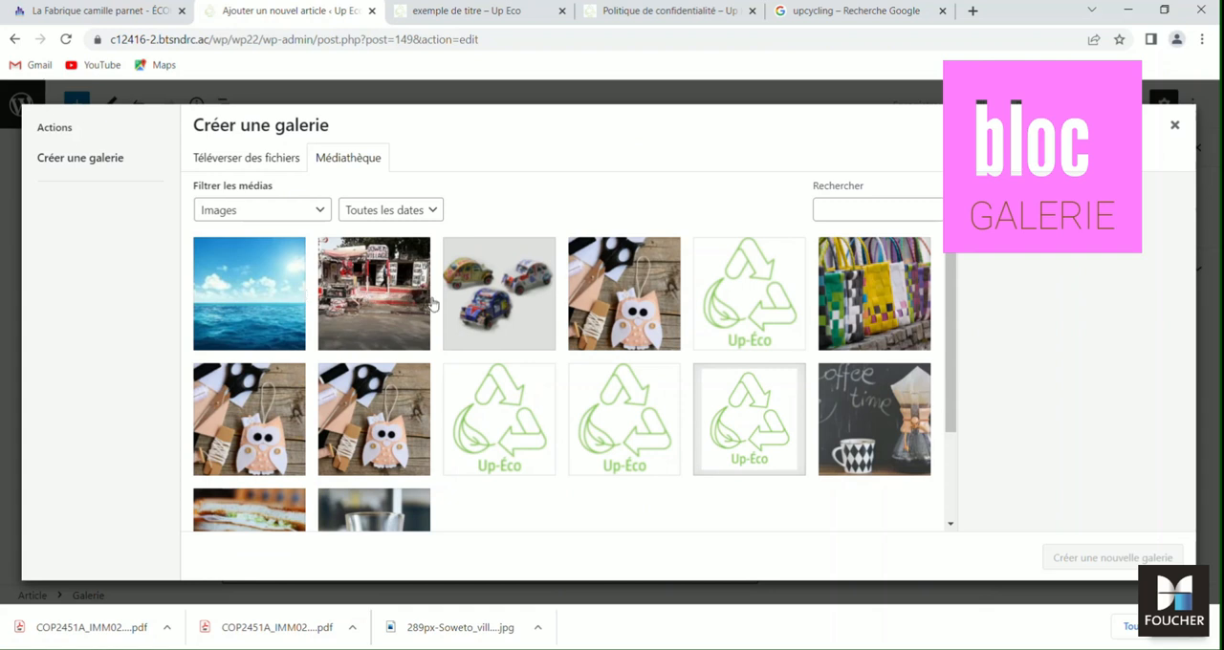
click(616, 304)
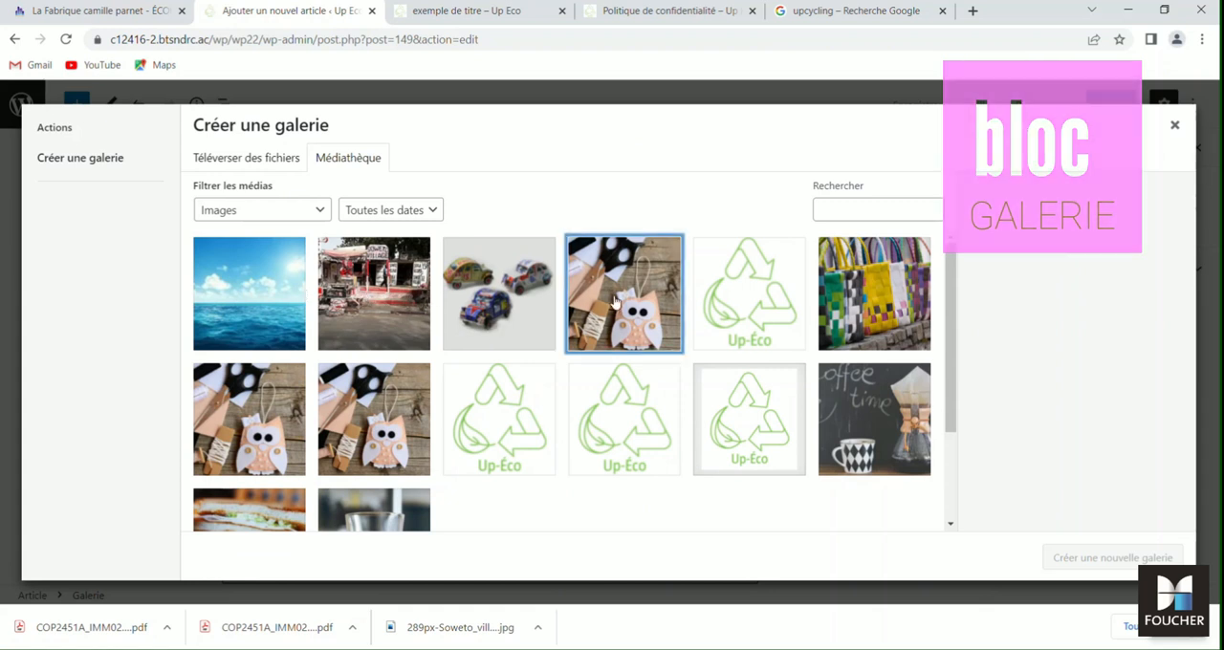
click(873, 296)
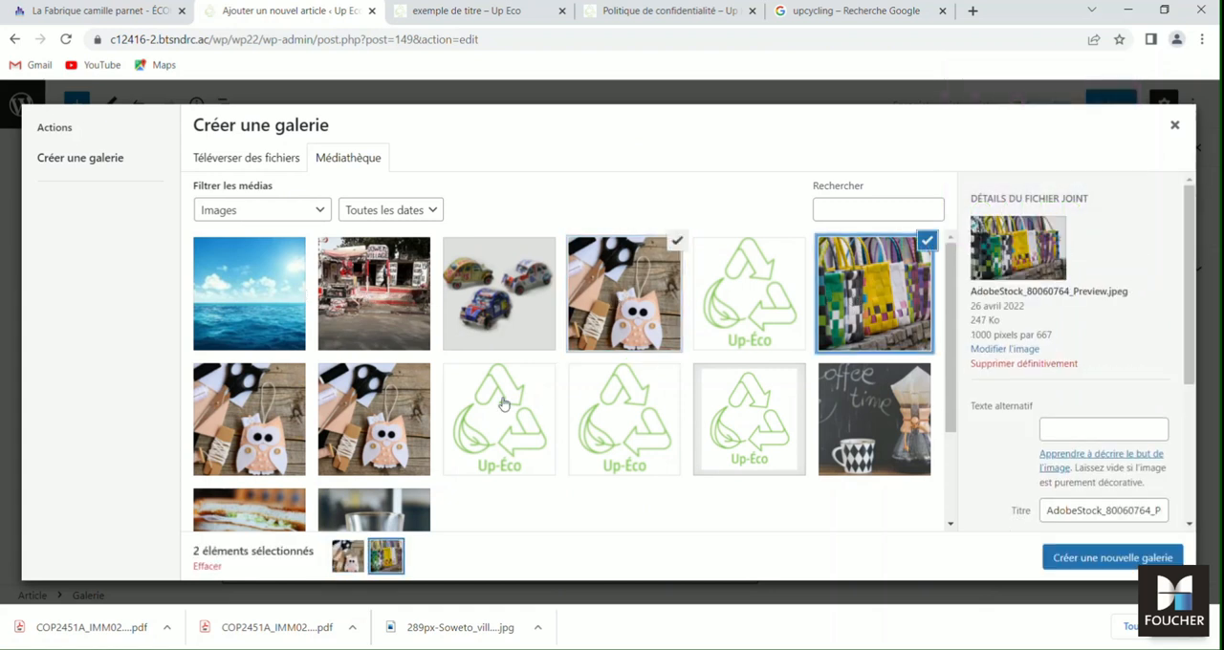
click(497, 315)
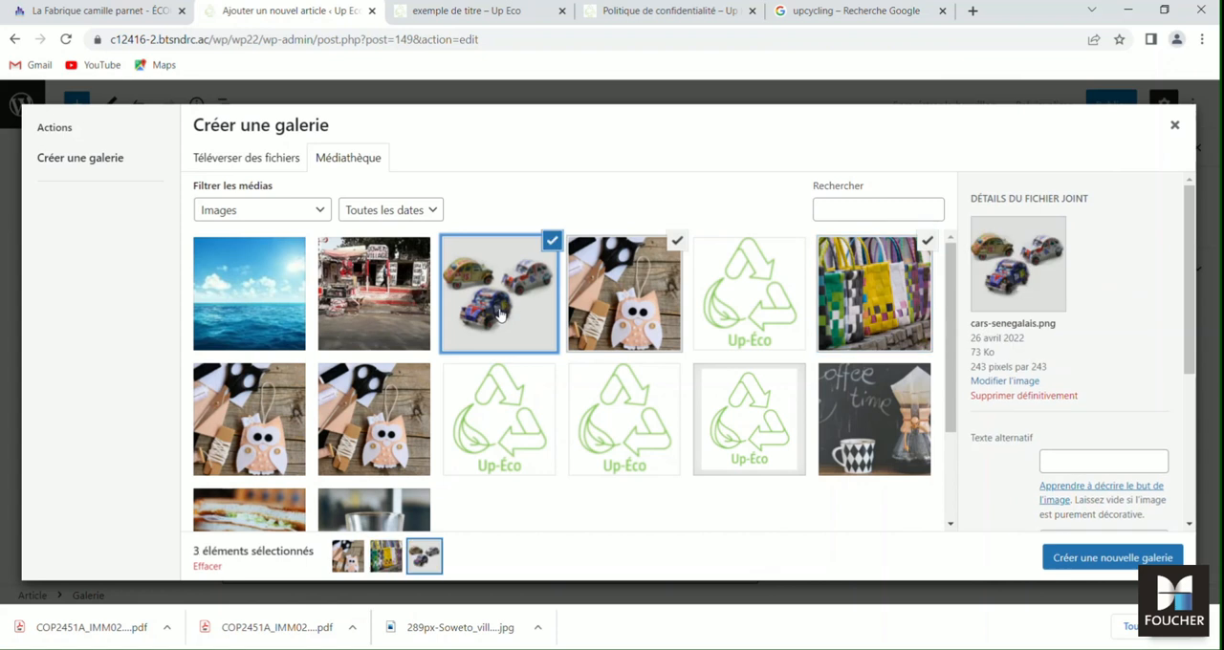
click(1104, 562)
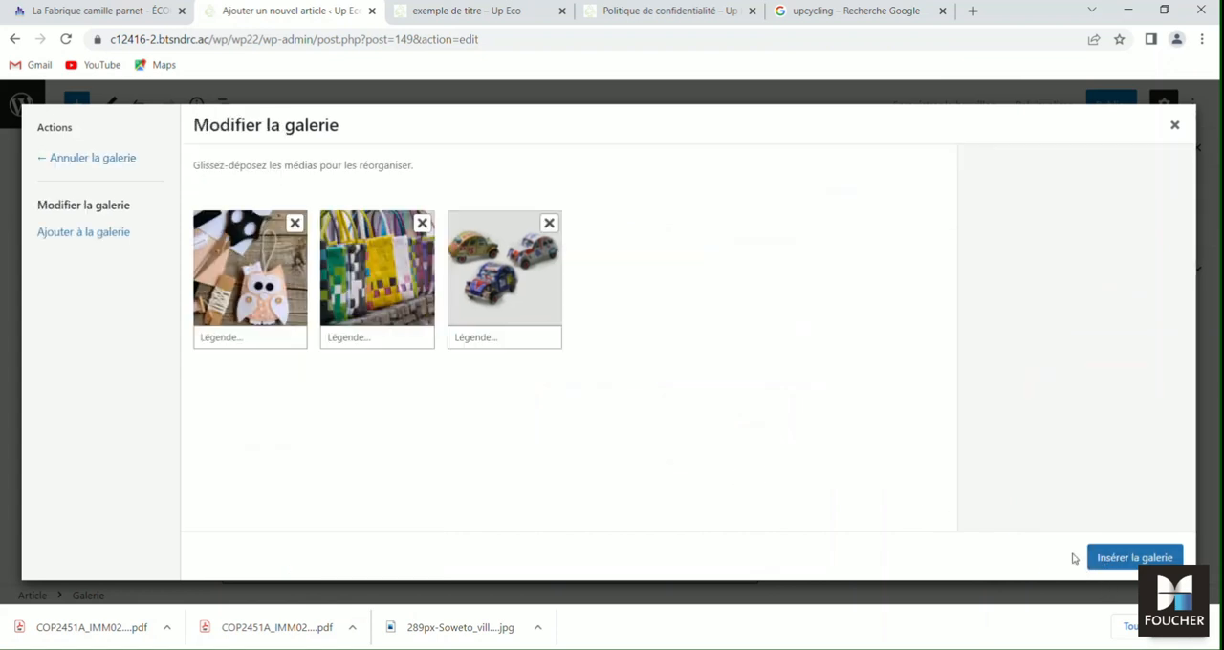
click(1142, 558)
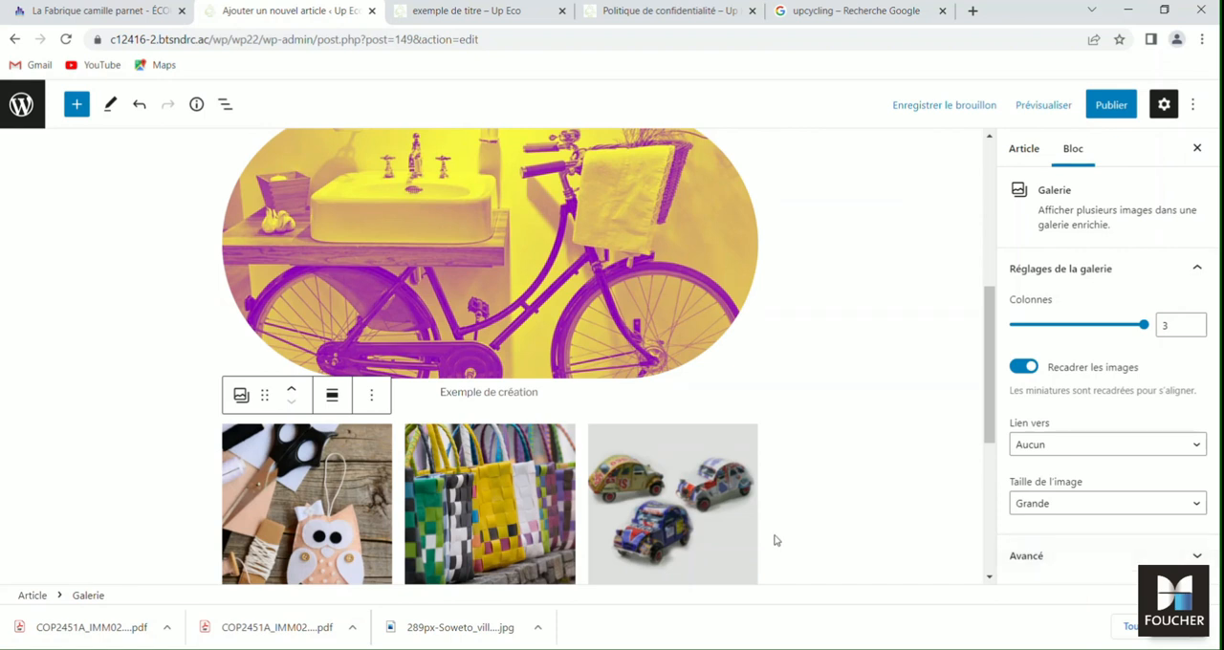
- Try aligning the gallery to the left, and restore its original alignment
scroll(467, 517, down, 1)
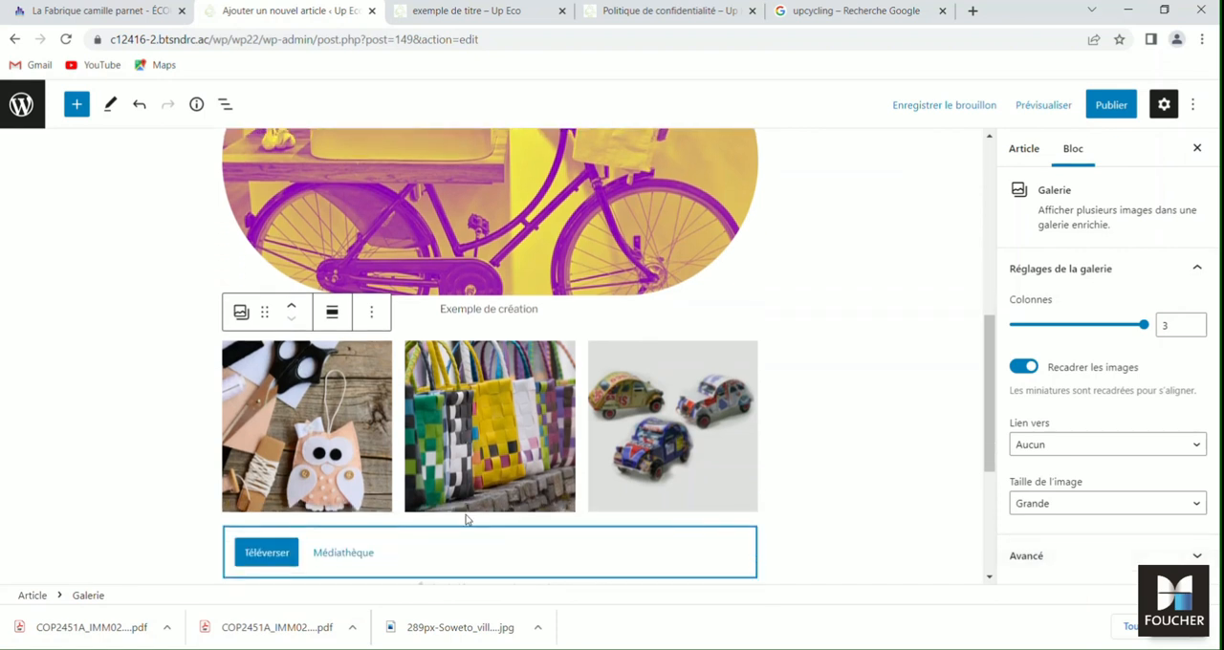
click(331, 313)
click(384, 392)
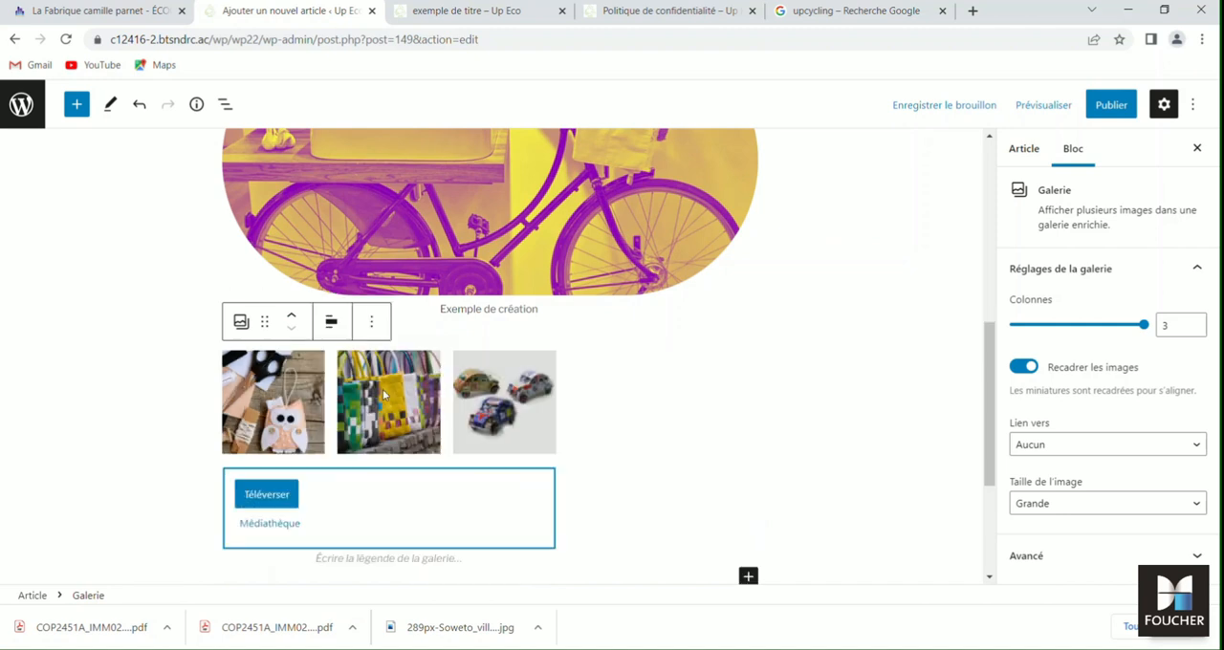
click(331, 322)
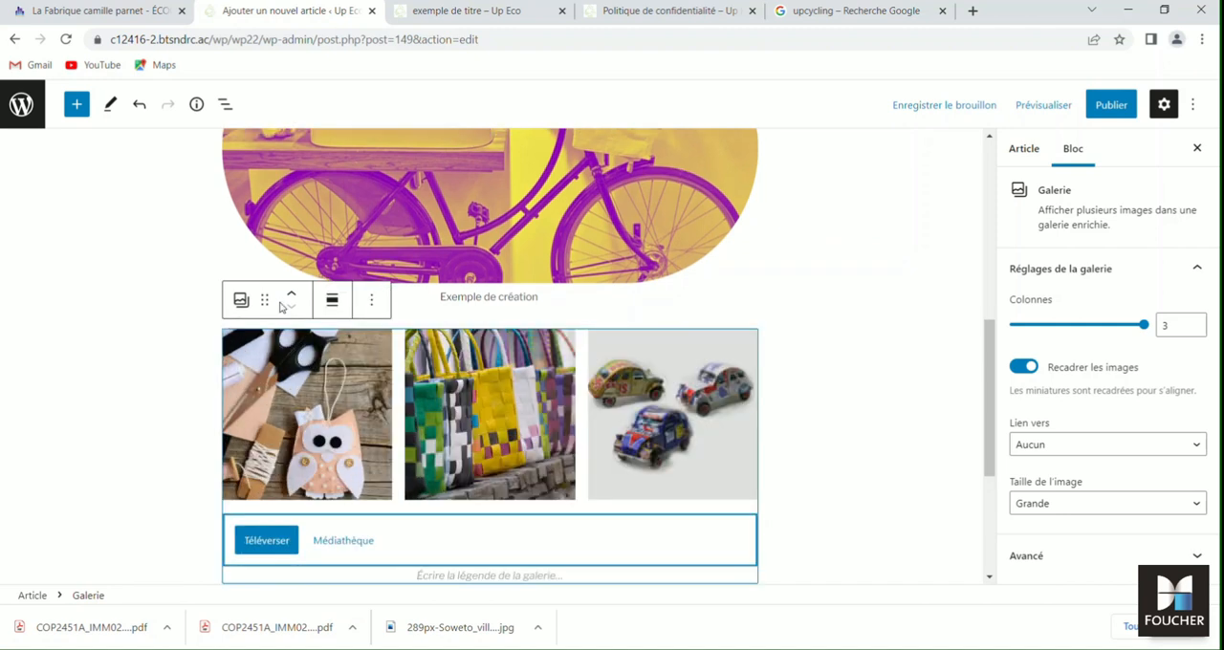
- Try moving the gallery above the bicycle image, return it below, and deselect it without transforming the block
click(294, 296)
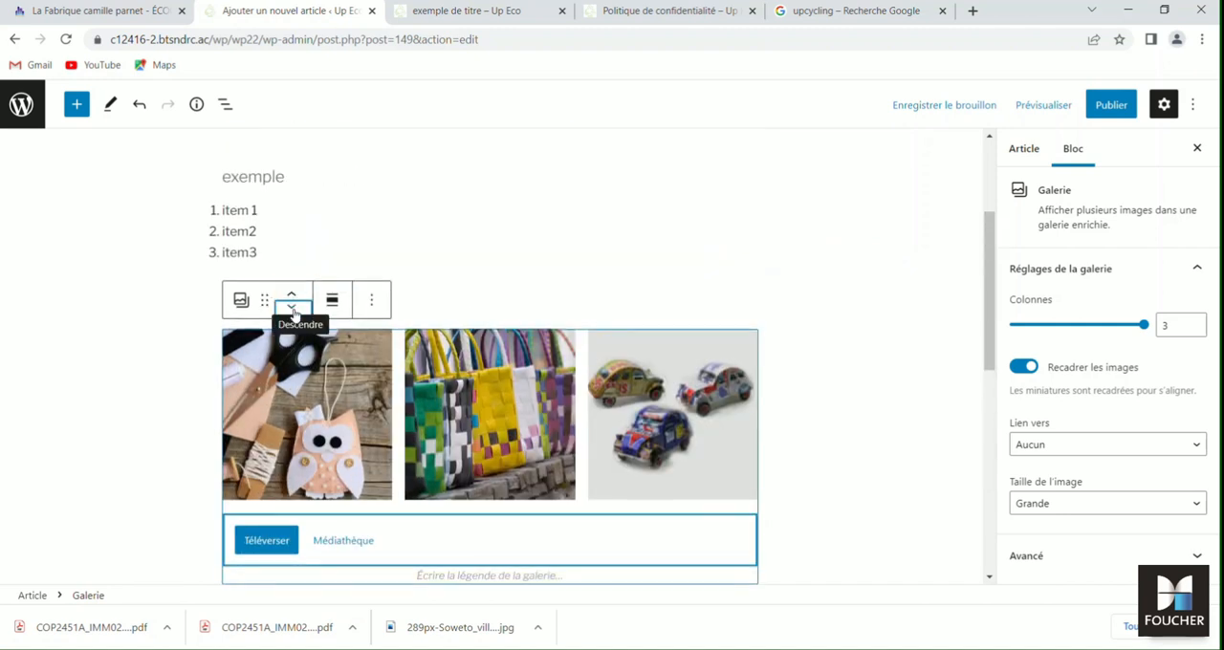
click(293, 308)
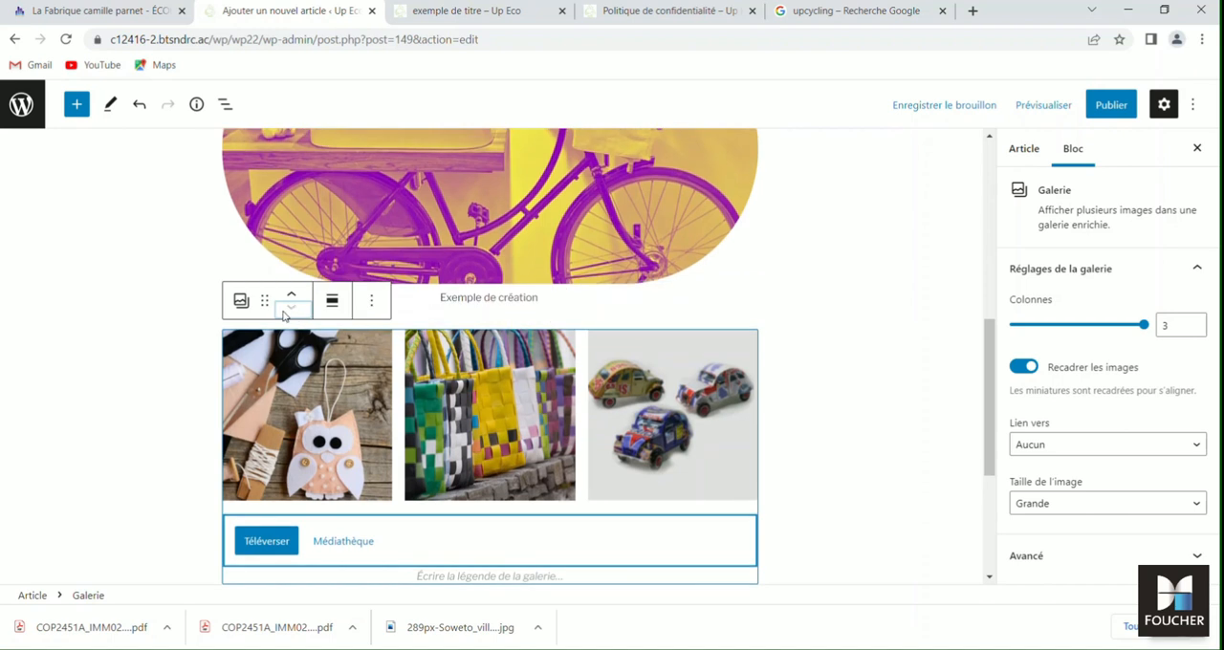
click(242, 303)
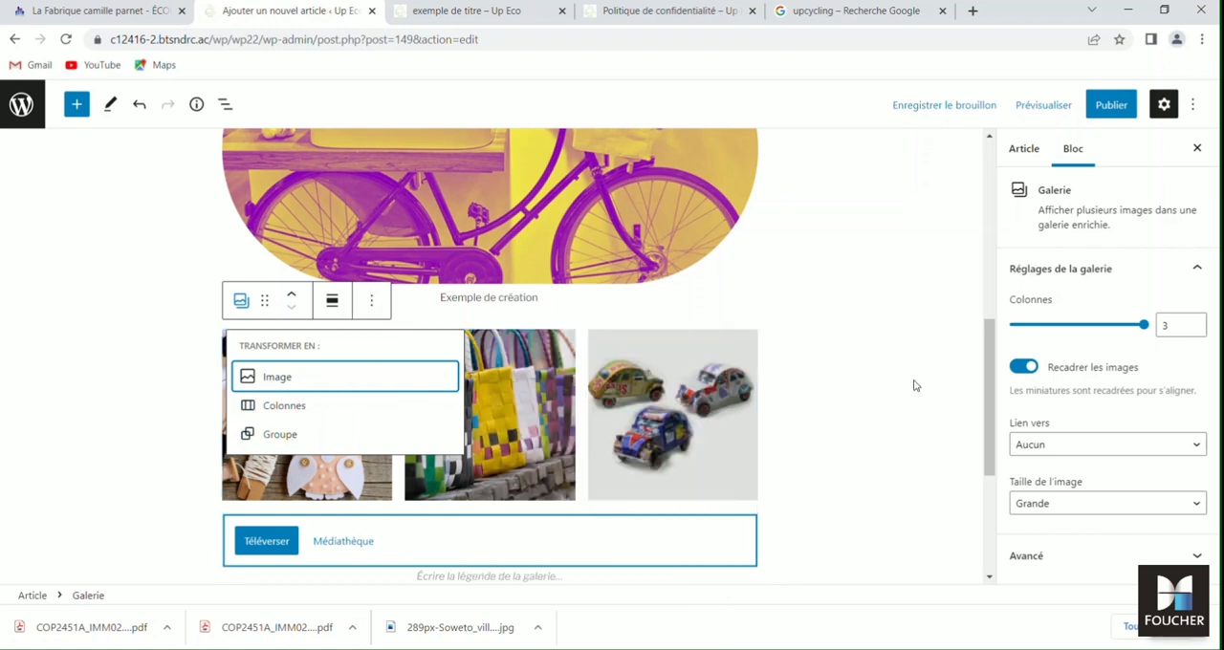
click(862, 403)
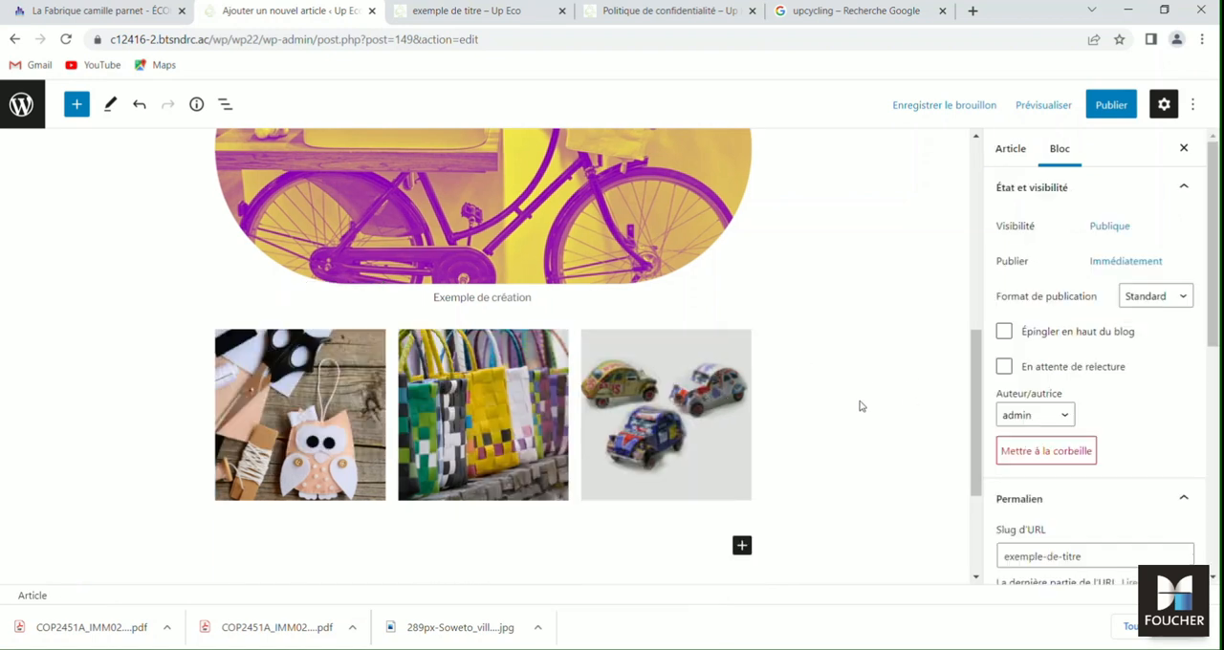
- Try displaying the gallery in 2 columns, and restore the 3-column layout
click(674, 421)
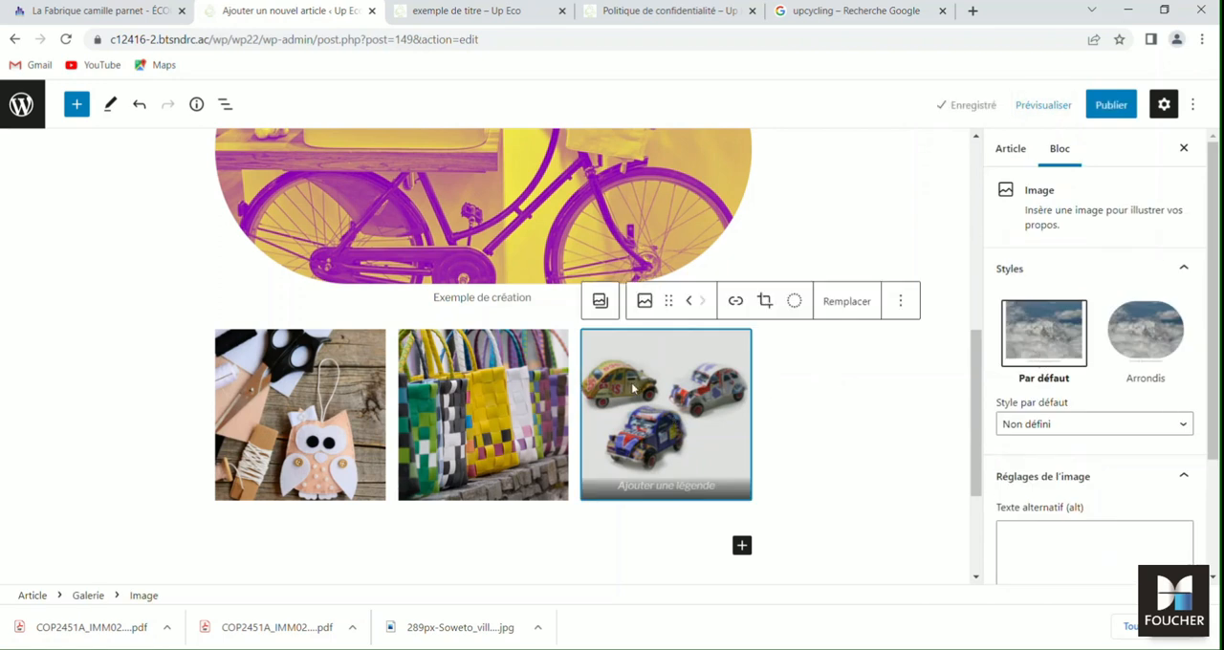
click(485, 326)
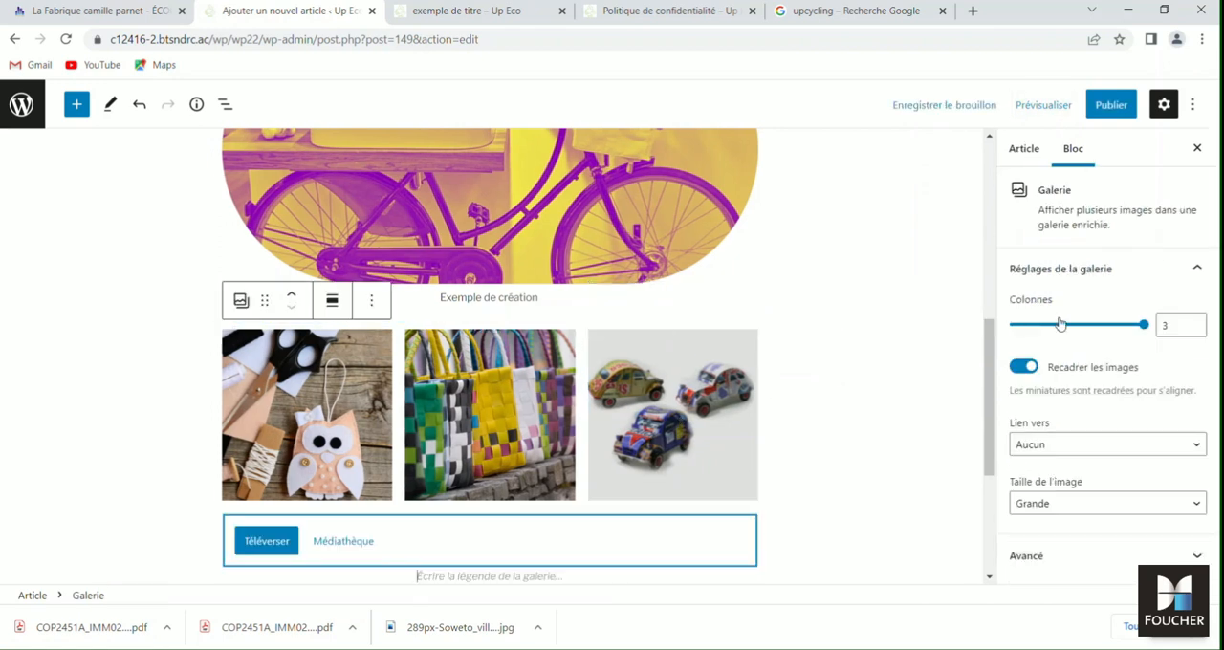
click(1091, 327)
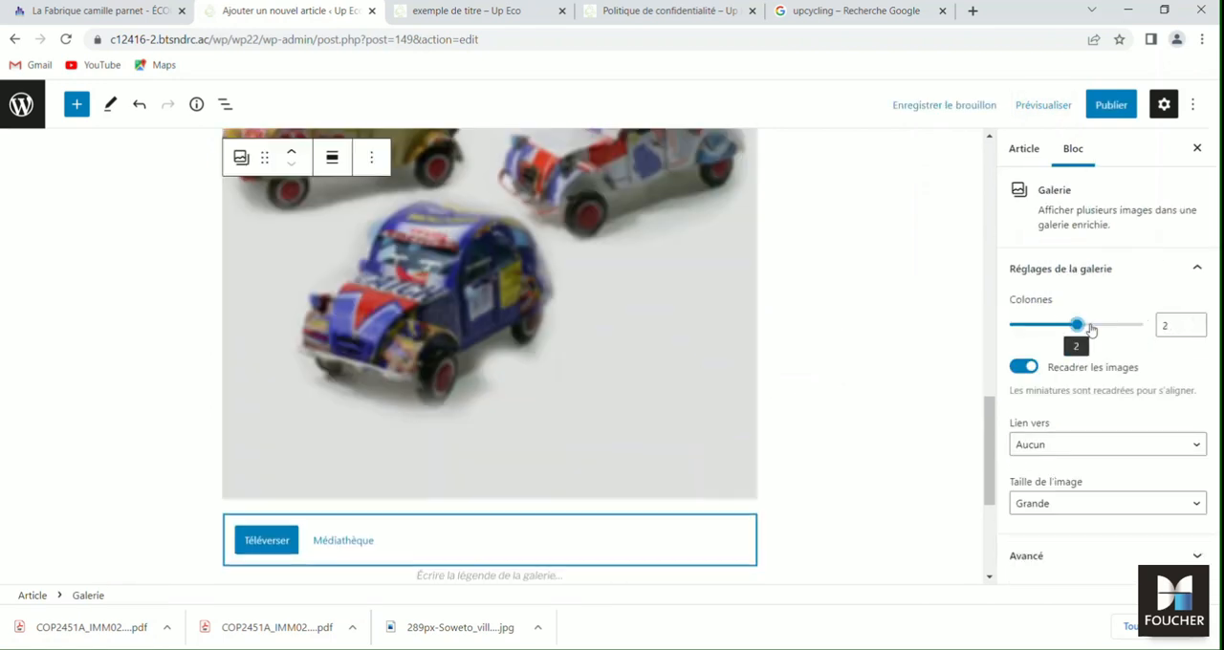
scroll(887, 352, up, 6)
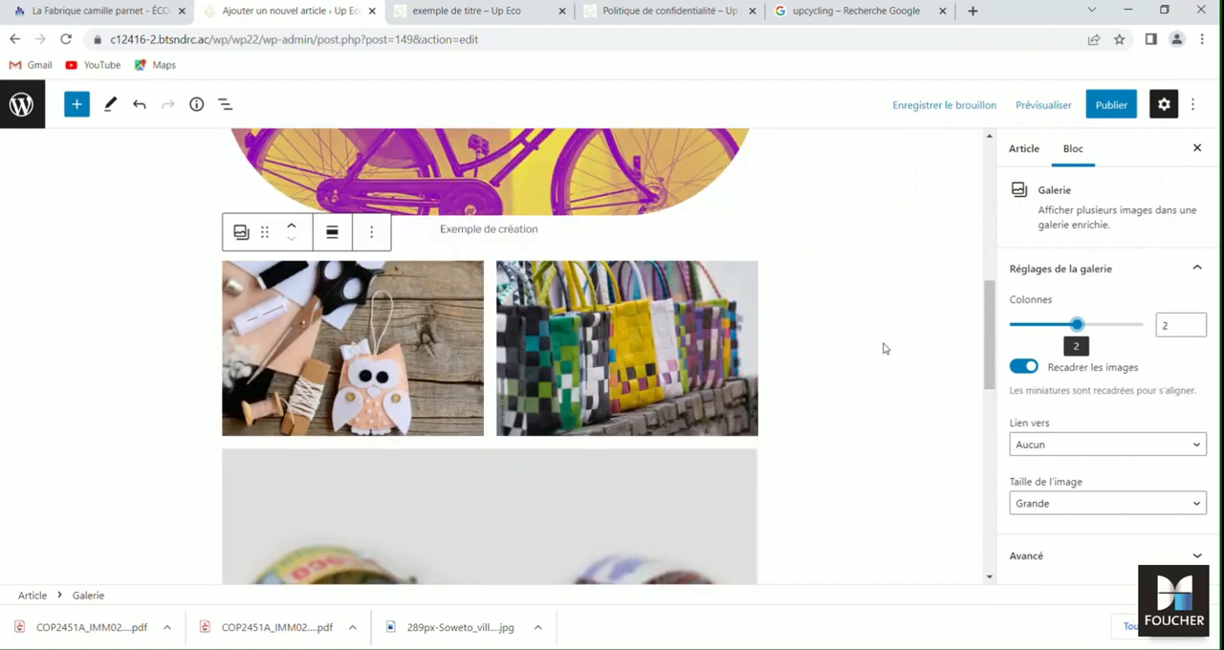
scroll(883, 348, down, 2)
scroll(883, 347, up, 1)
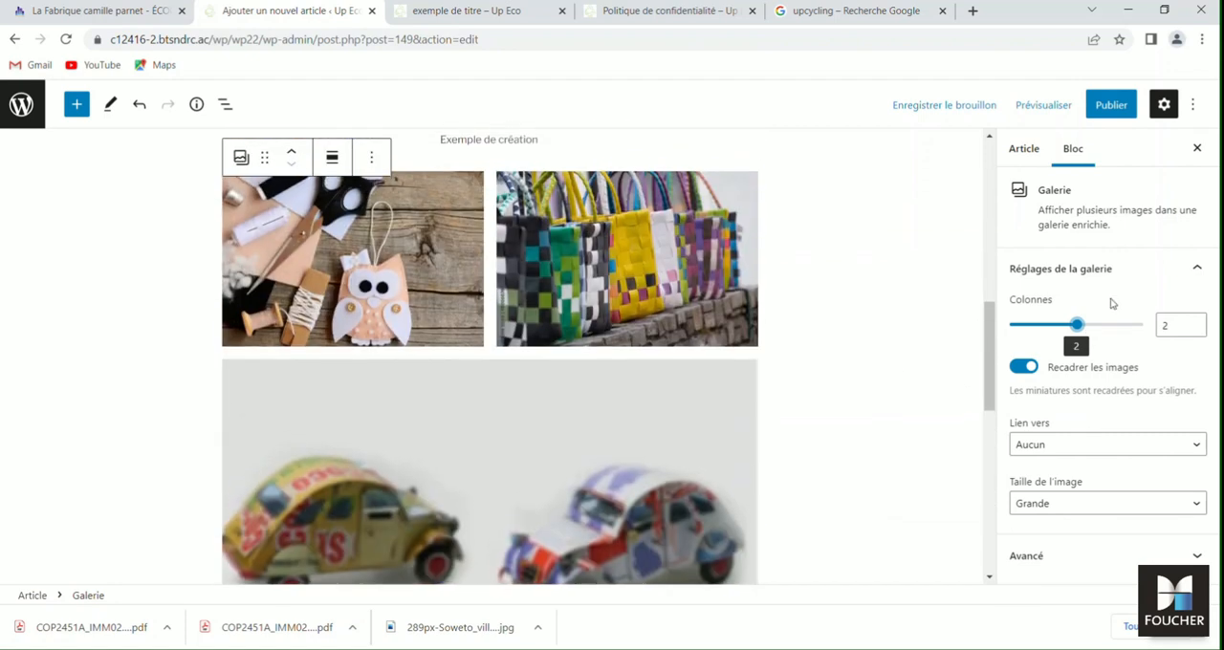
click(1144, 327)
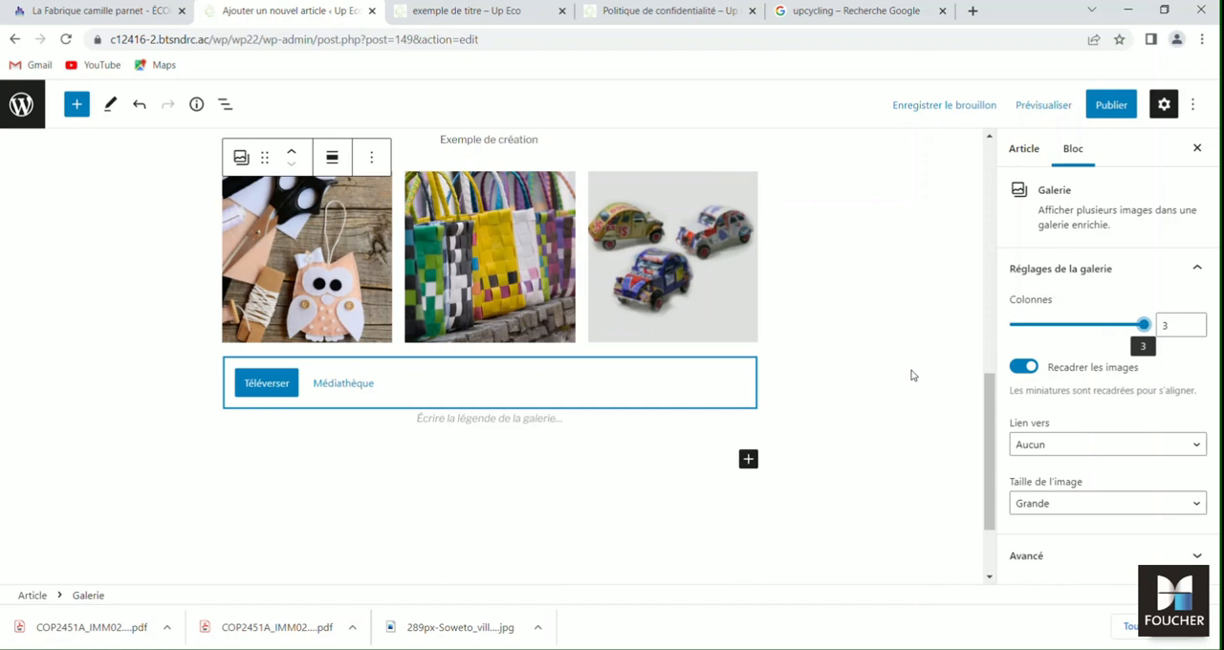
scroll(911, 376, down, 2)
scroll(911, 375, up, 3)
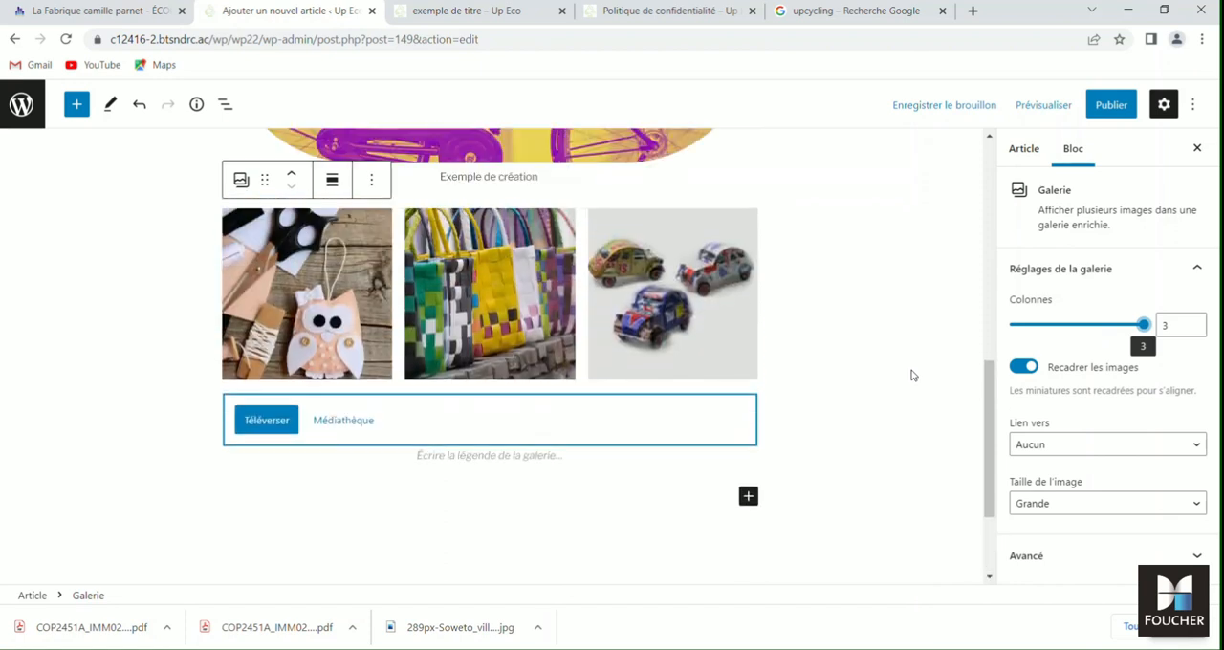
- Try the Moyenne image size for the gallery, and settle on Taille originale
click(1111, 505)
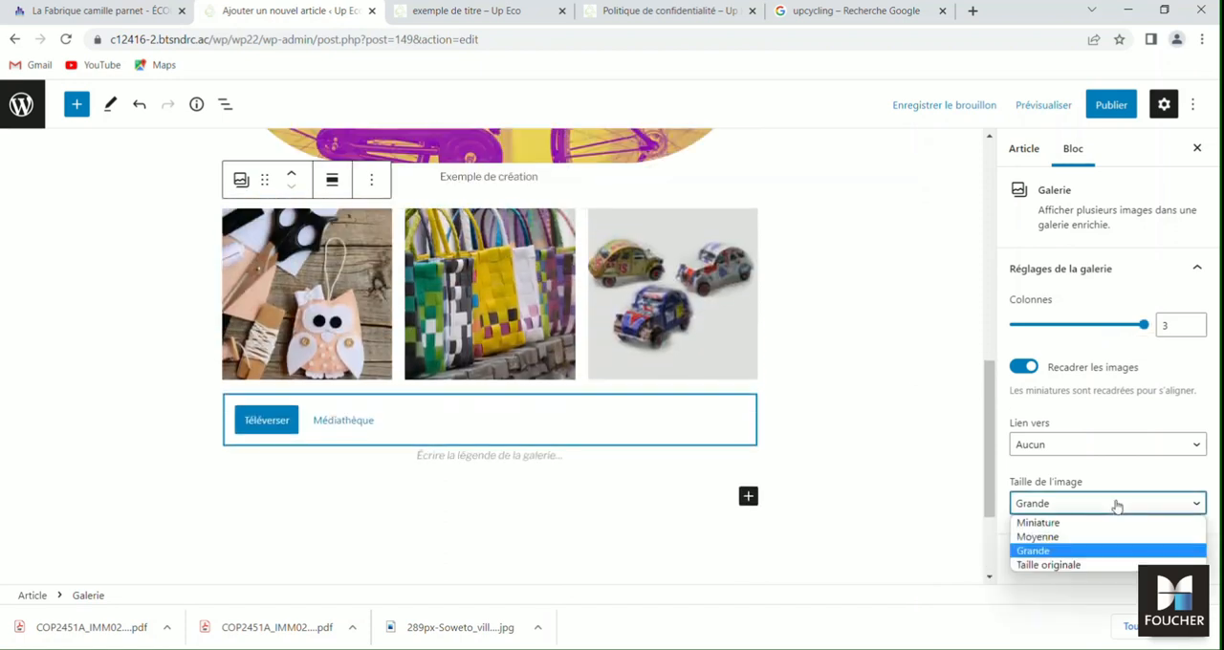
click(1068, 538)
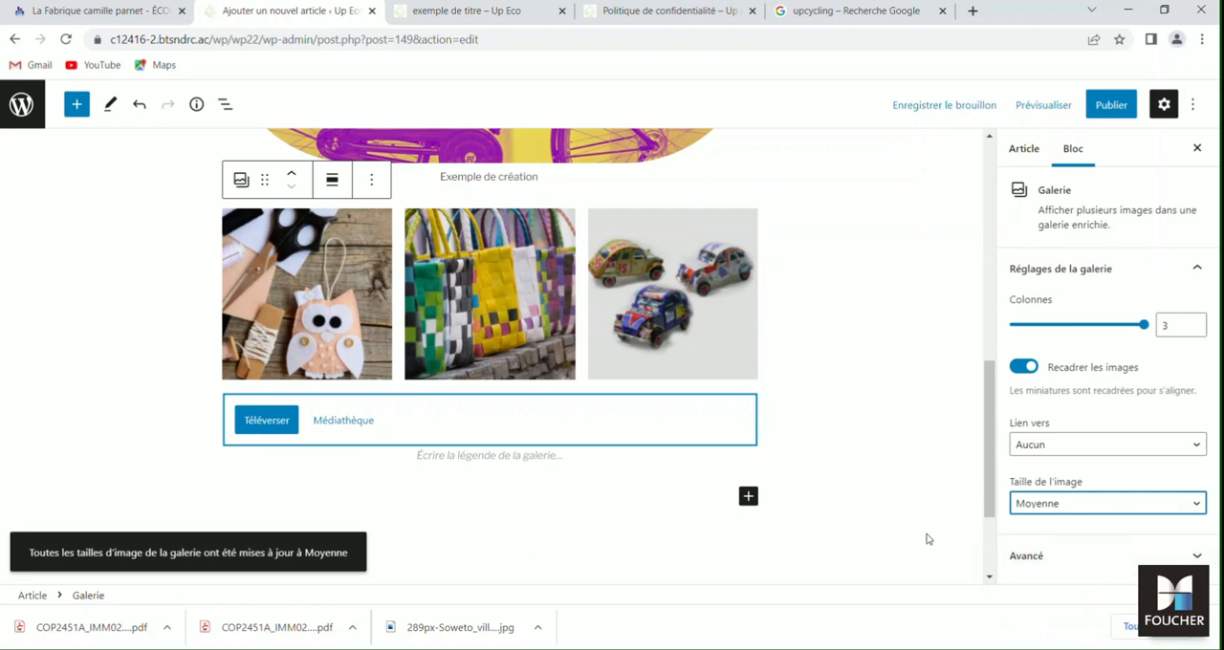
click(1115, 508)
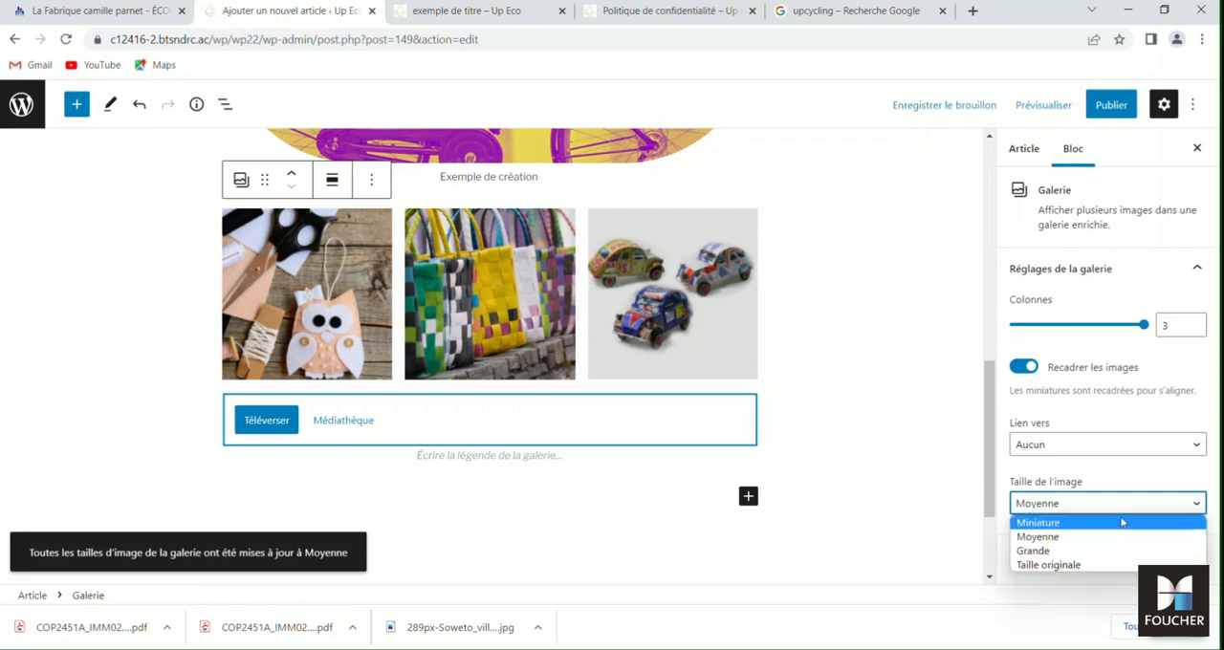
click(1100, 565)
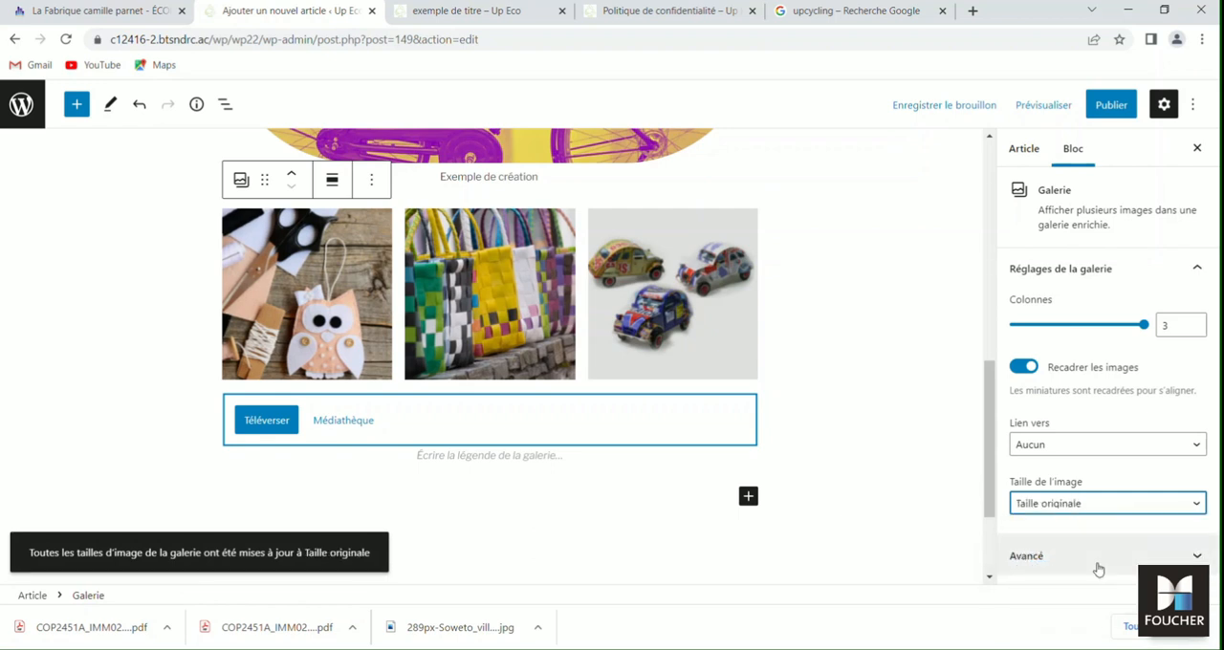
- Caption the gallery "Les produits en vente" and deselect the block
click(443, 456)
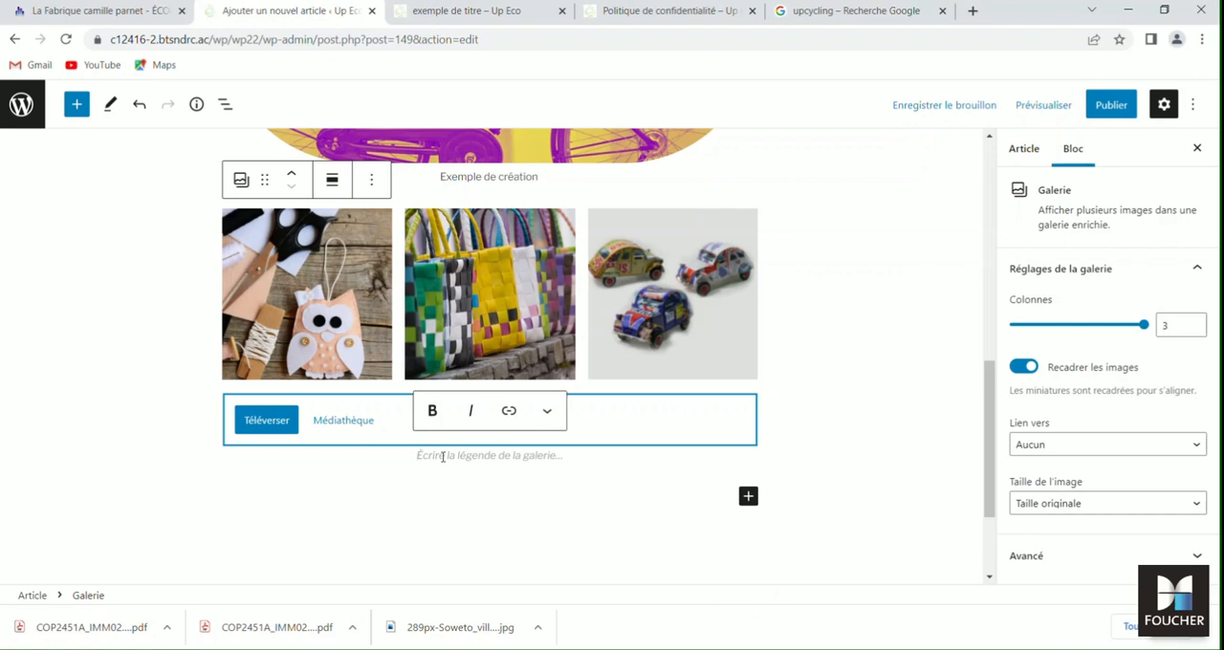
text(Les produ)
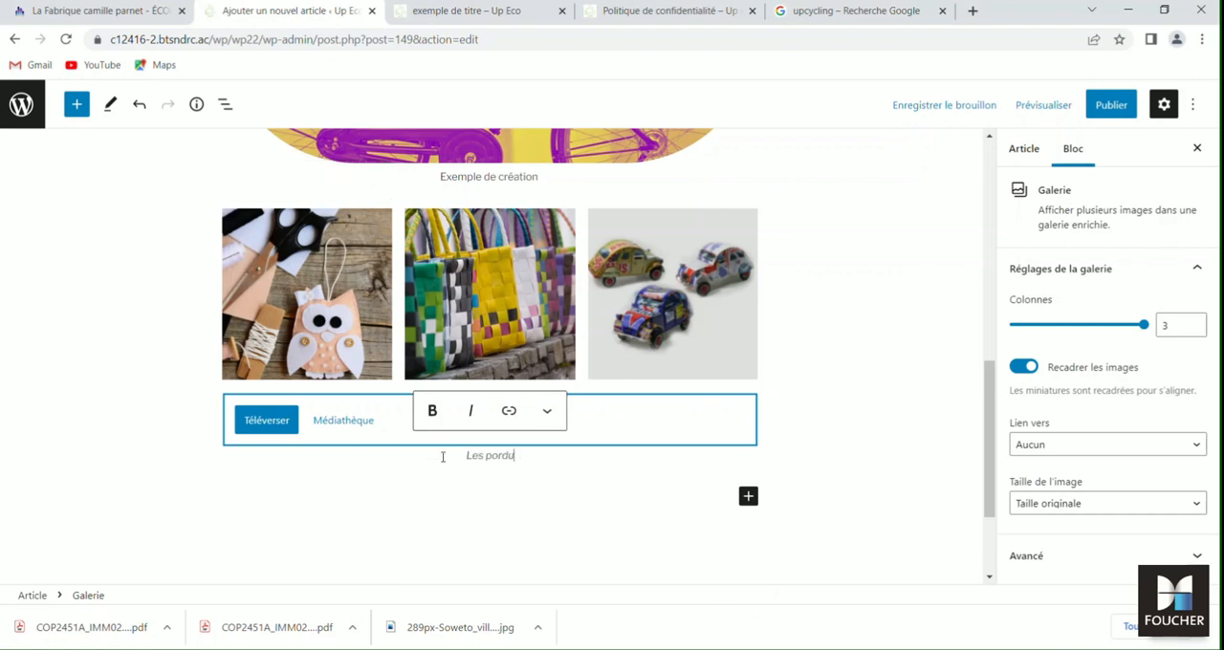
text(its en vente)
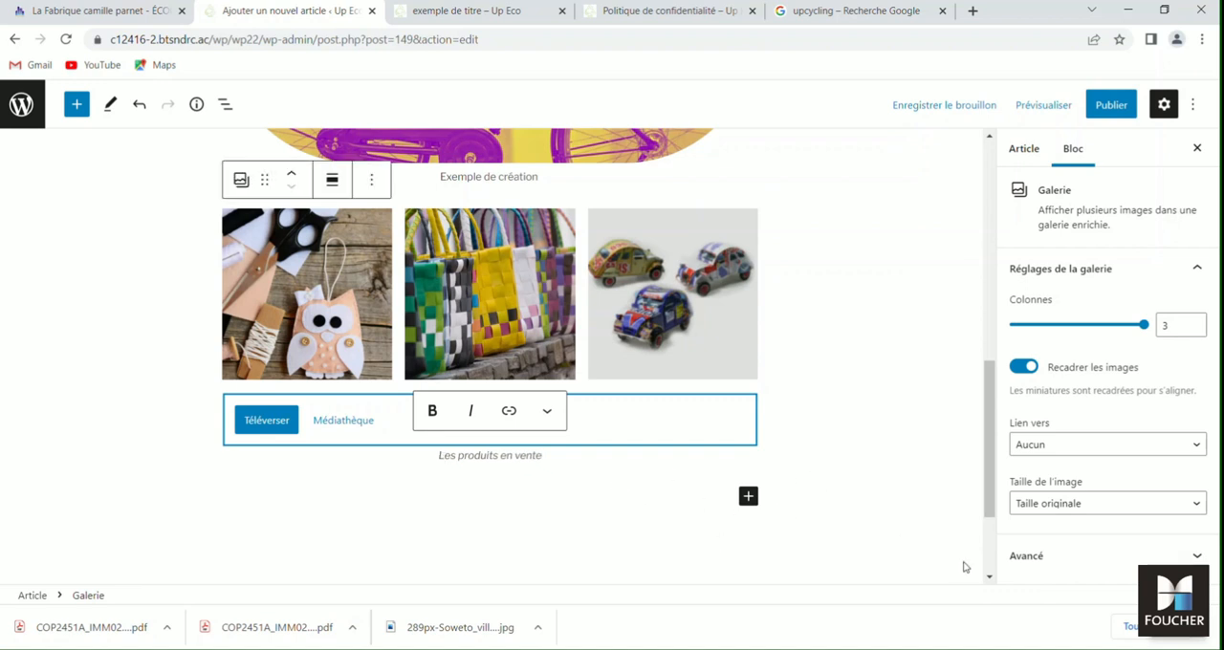
click(728, 567)
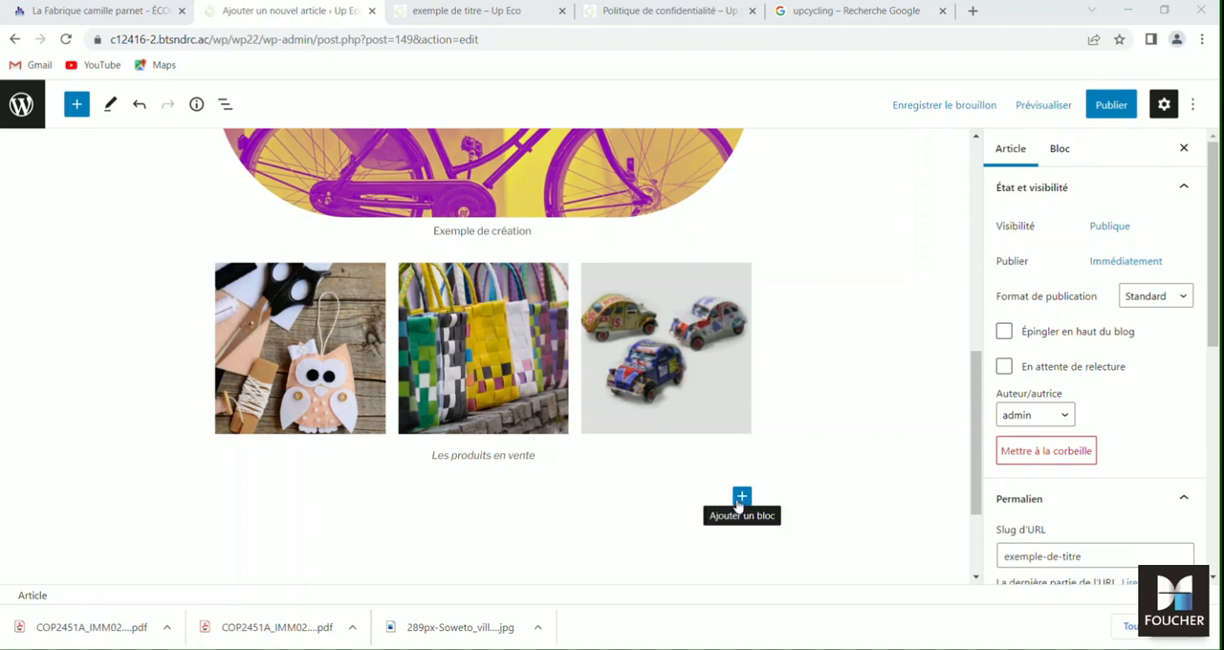
- Add a Média & texte block below the captioned gallery, choosing it from the full list of blocks
click(741, 497)
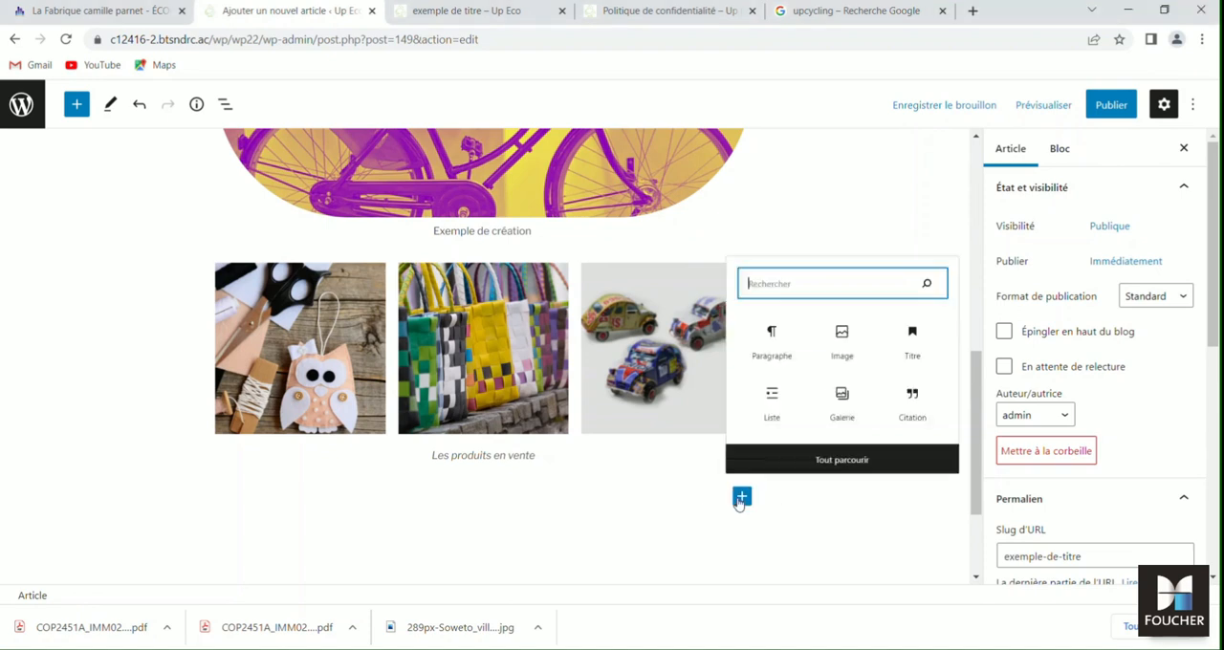
click(857, 460)
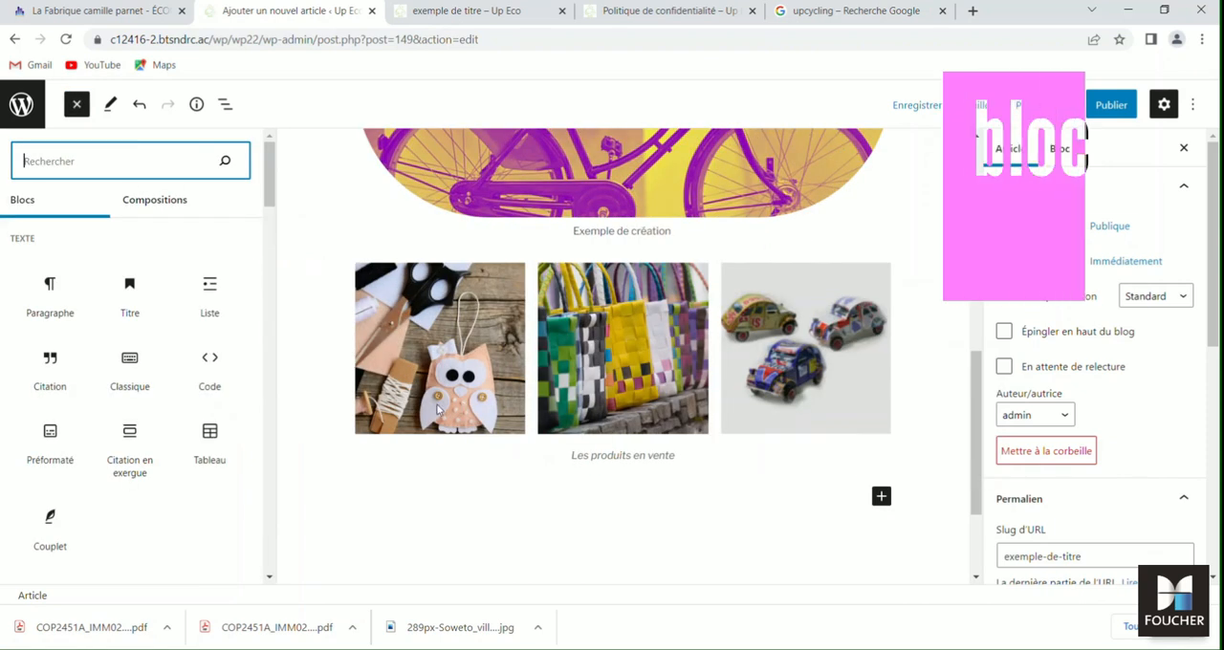
scroll(184, 458, down, 3)
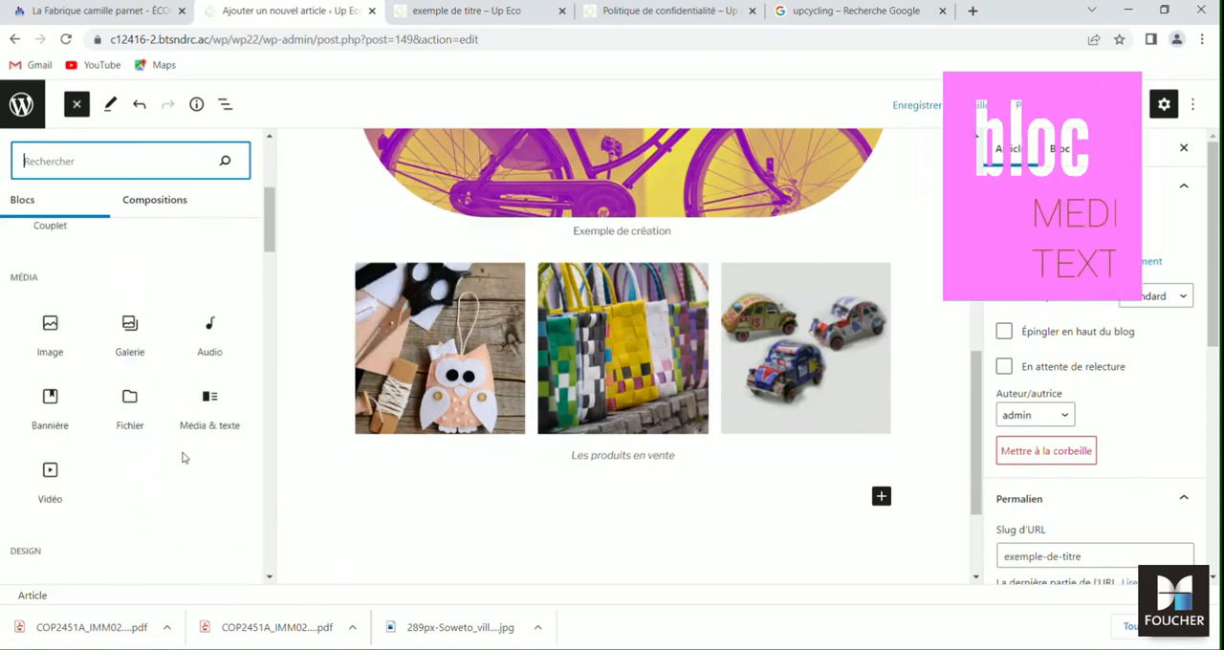
click(209, 405)
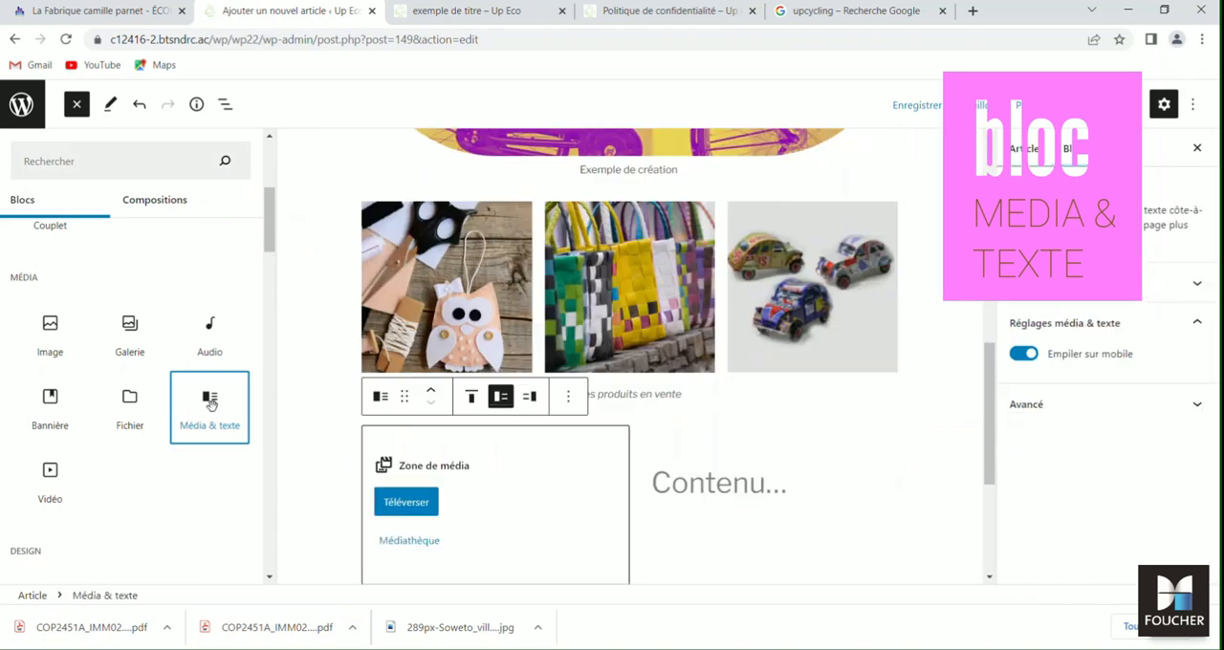
- Upload the 289px-Soweto village picture from the Téléchargements folder into the block's media area
click(404, 507)
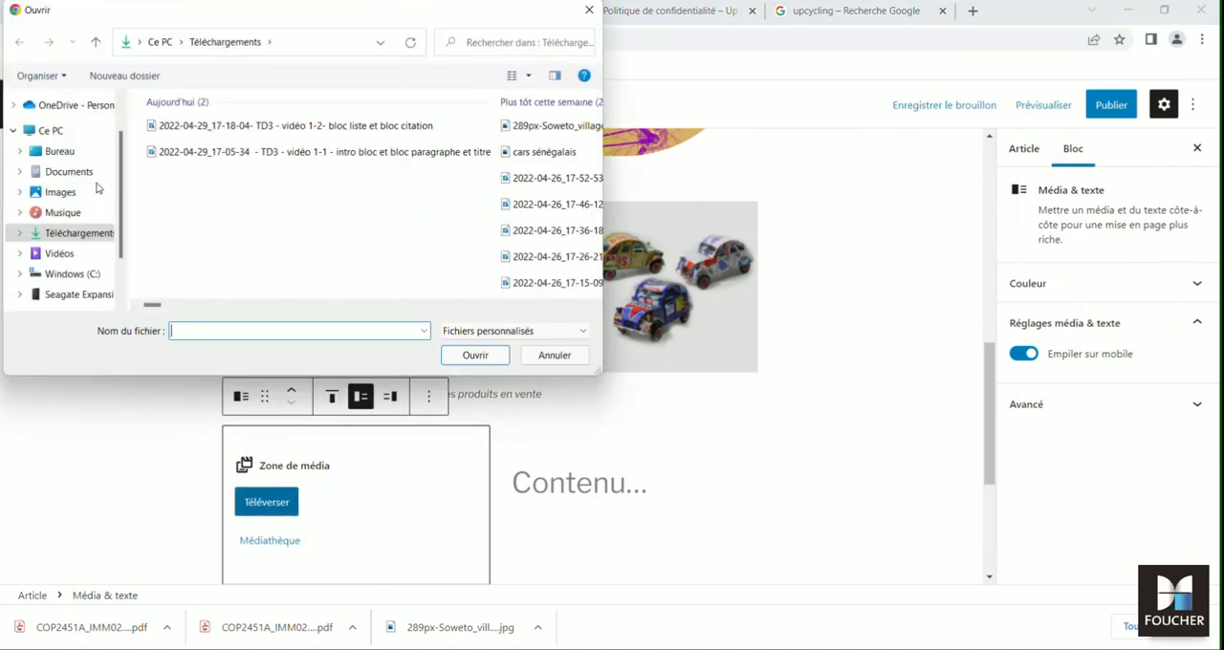
click(542, 128)
click(477, 356)
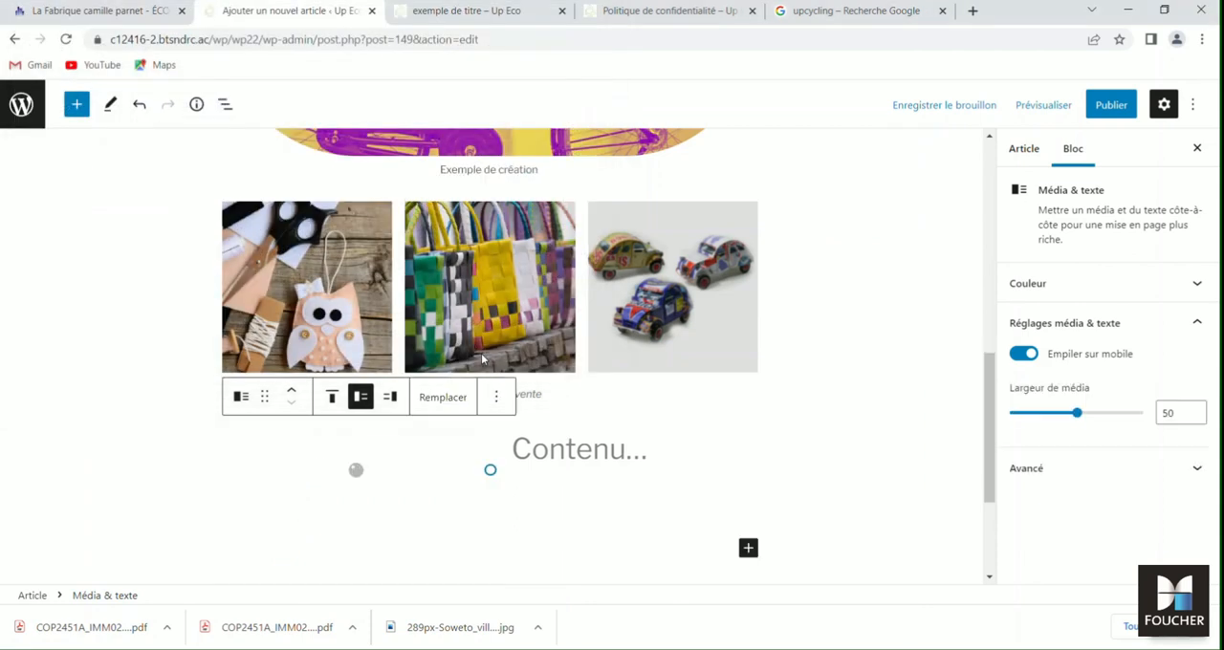
- Fill the text area beside the Soweto picture with "khgklqsdhgklqshglkqgh" at size 13, and centre the text
click(558, 485)
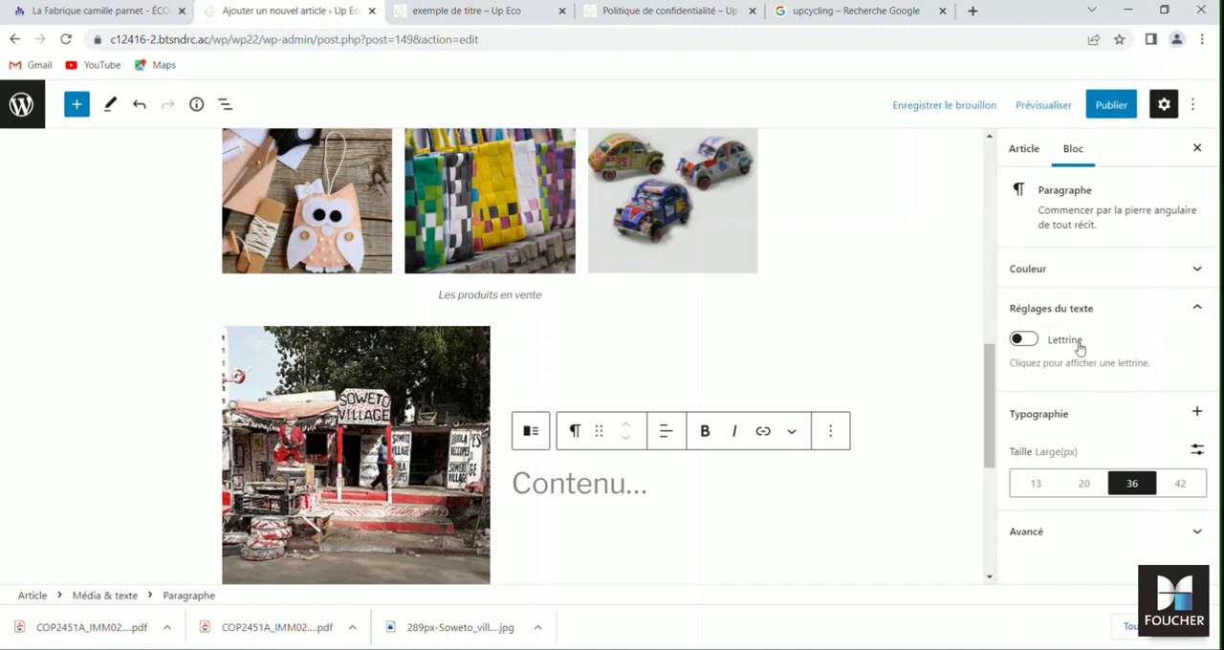
click(1037, 485)
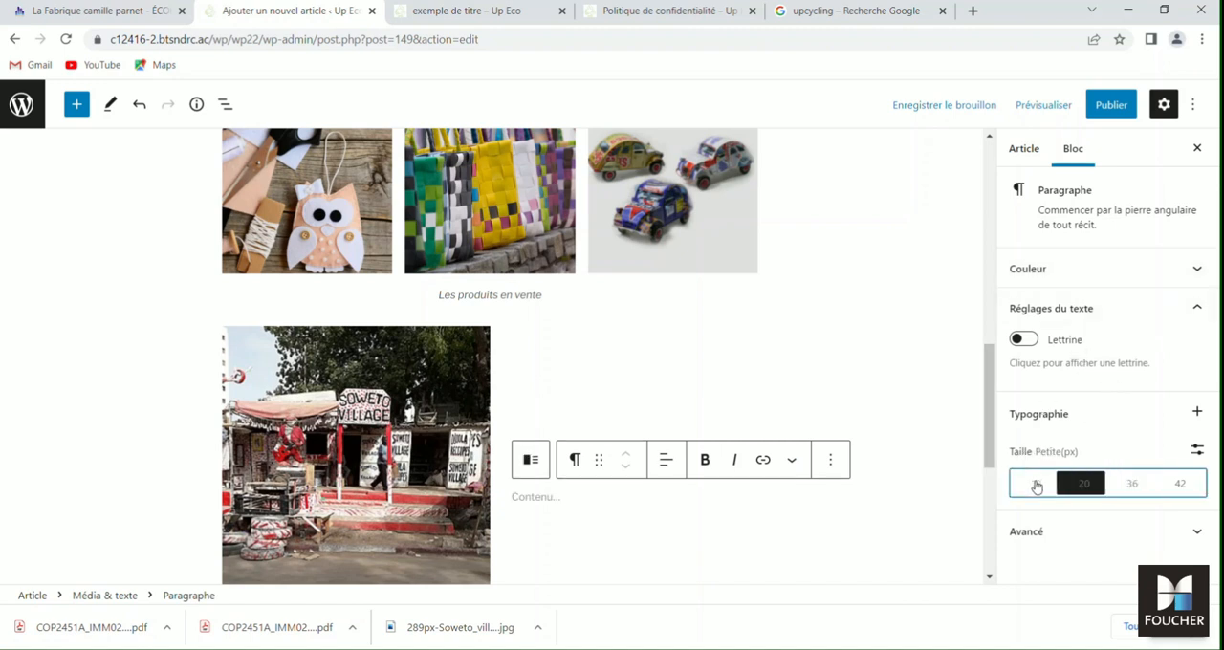
click(525, 497)
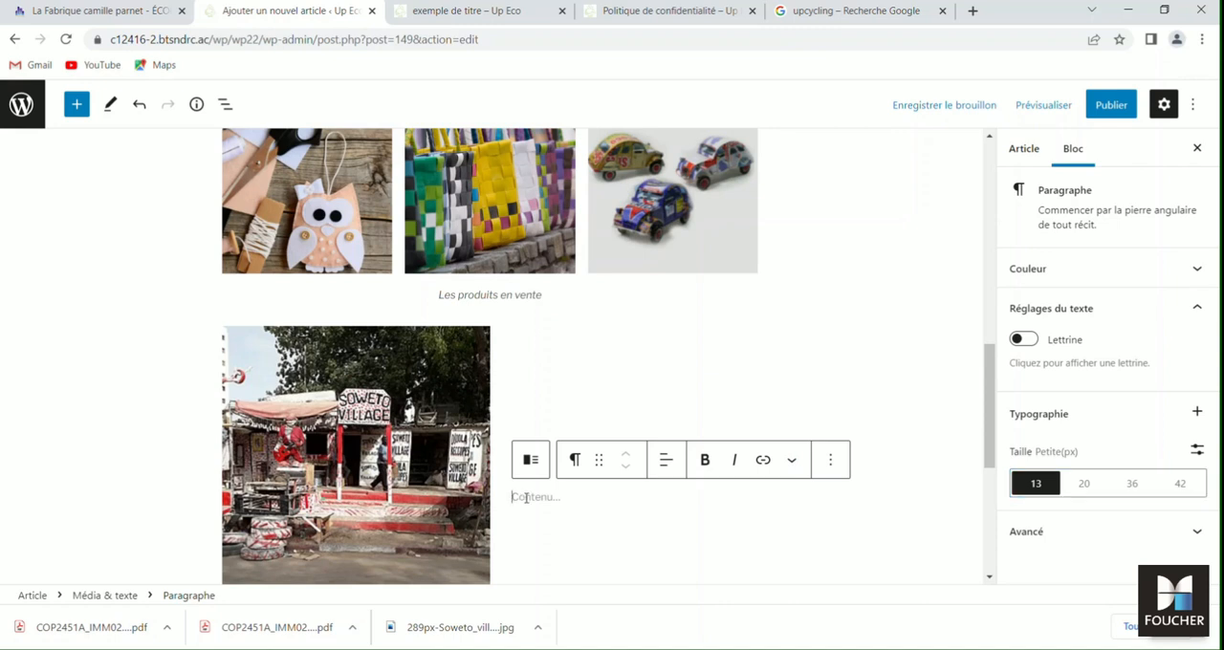
text(khgklqsdhgklqshglkqgh)
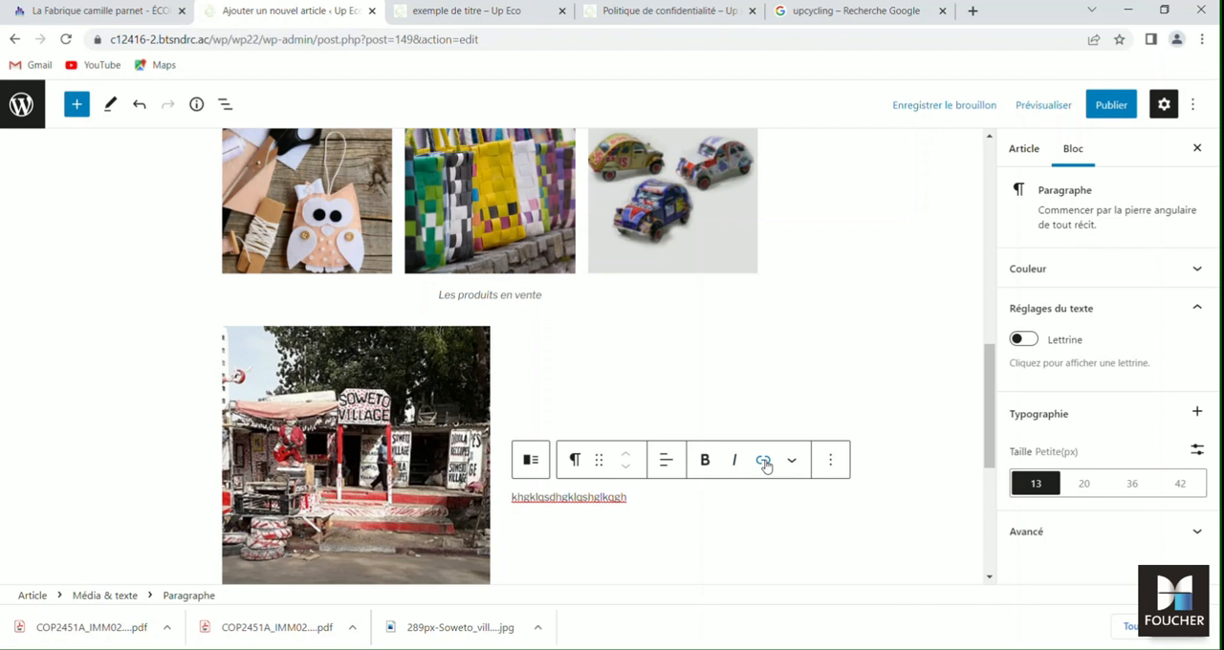
click(672, 462)
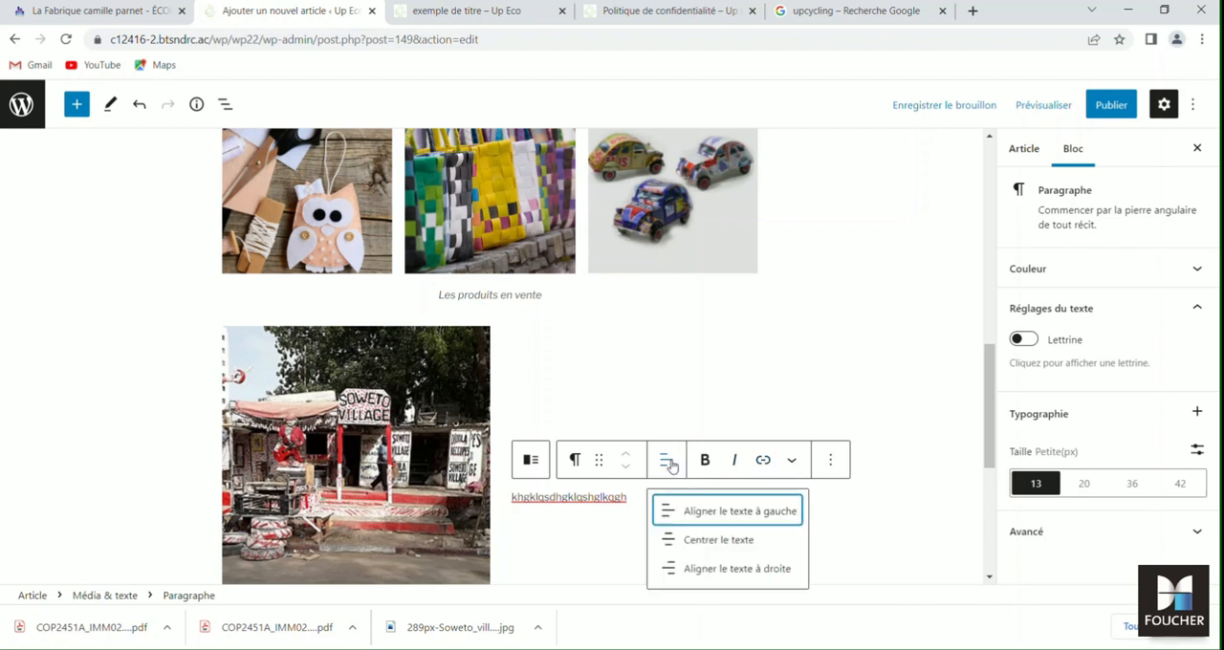
click(708, 542)
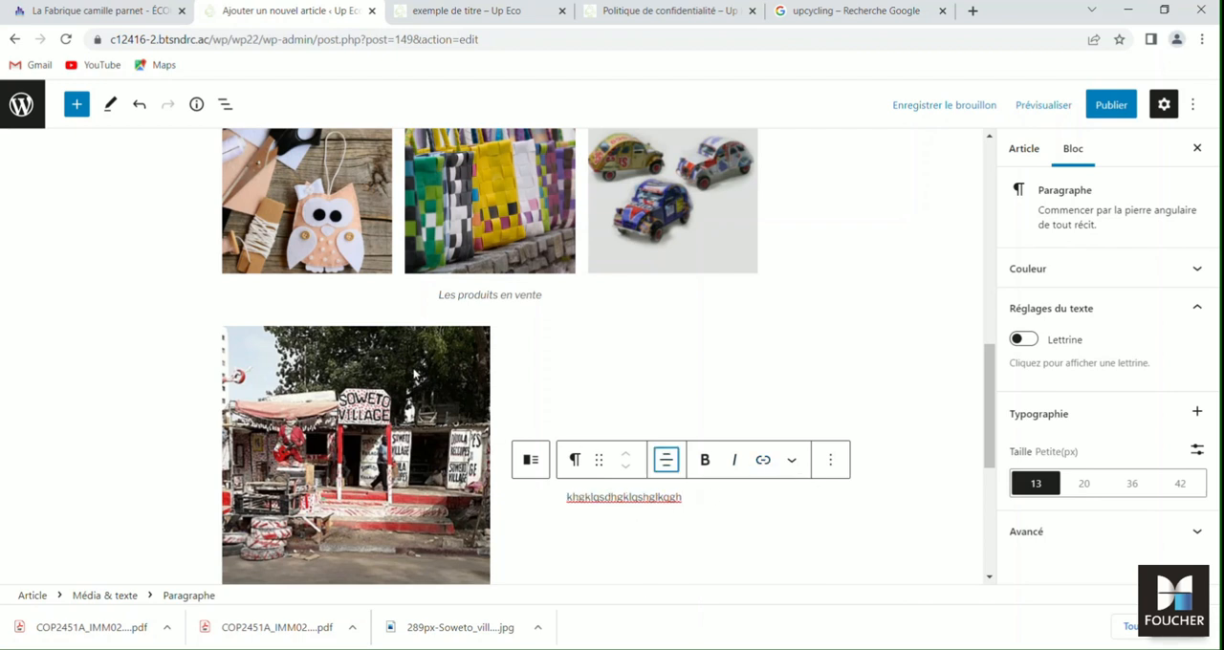
- Try middle vertical alignment and right-hand media placement for the Média & texte block, and restore both original settings
click(418, 323)
click(326, 198)
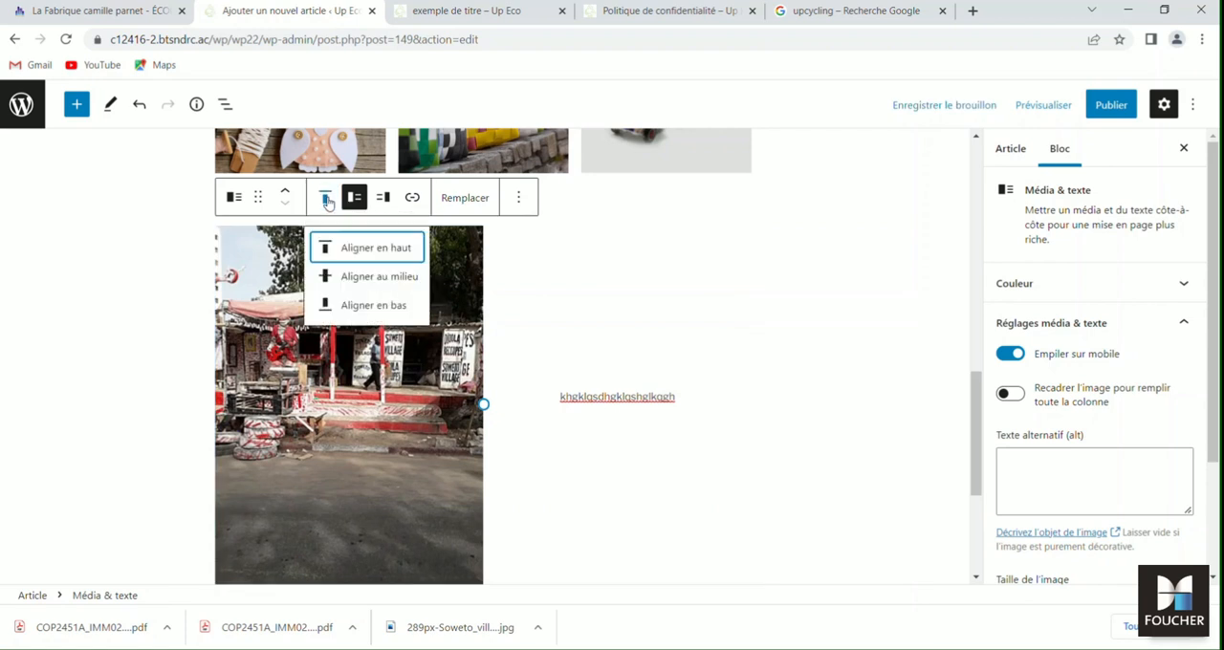
click(365, 279)
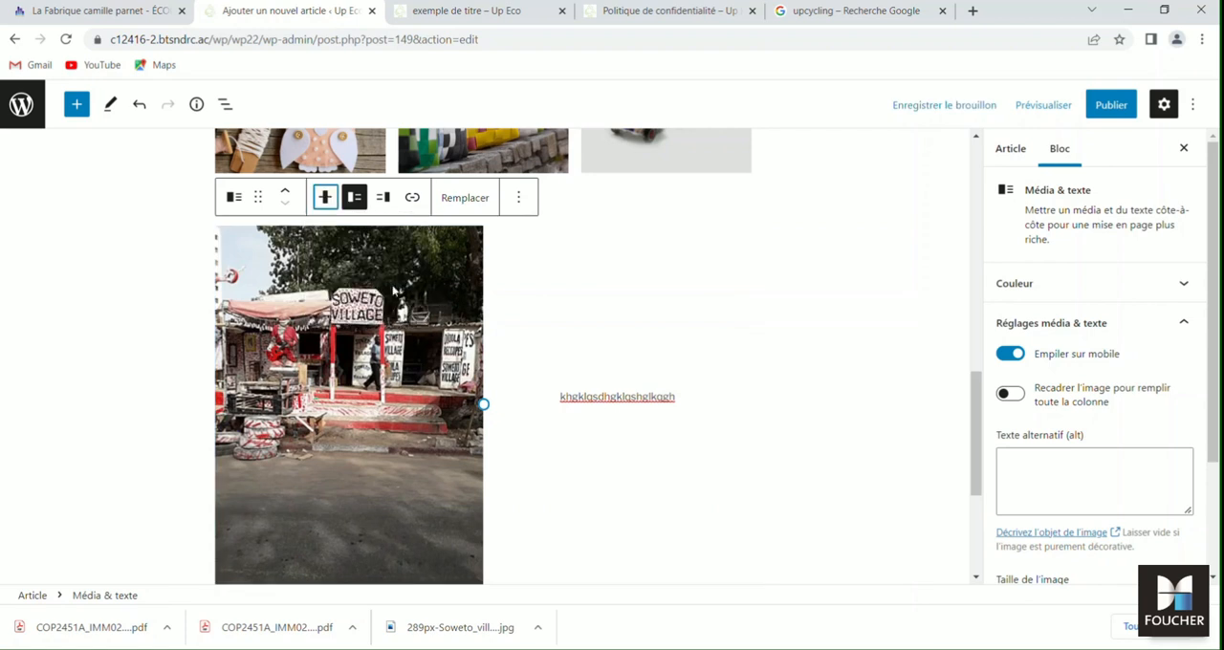
click(381, 199)
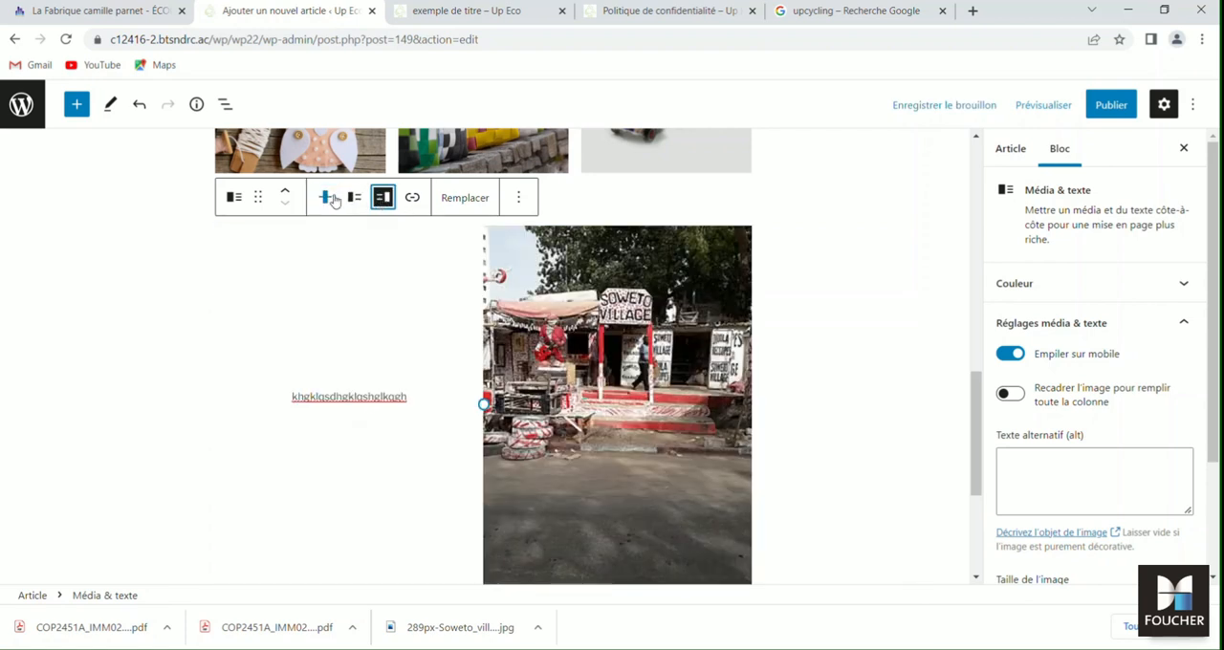
click(325, 197)
click(348, 279)
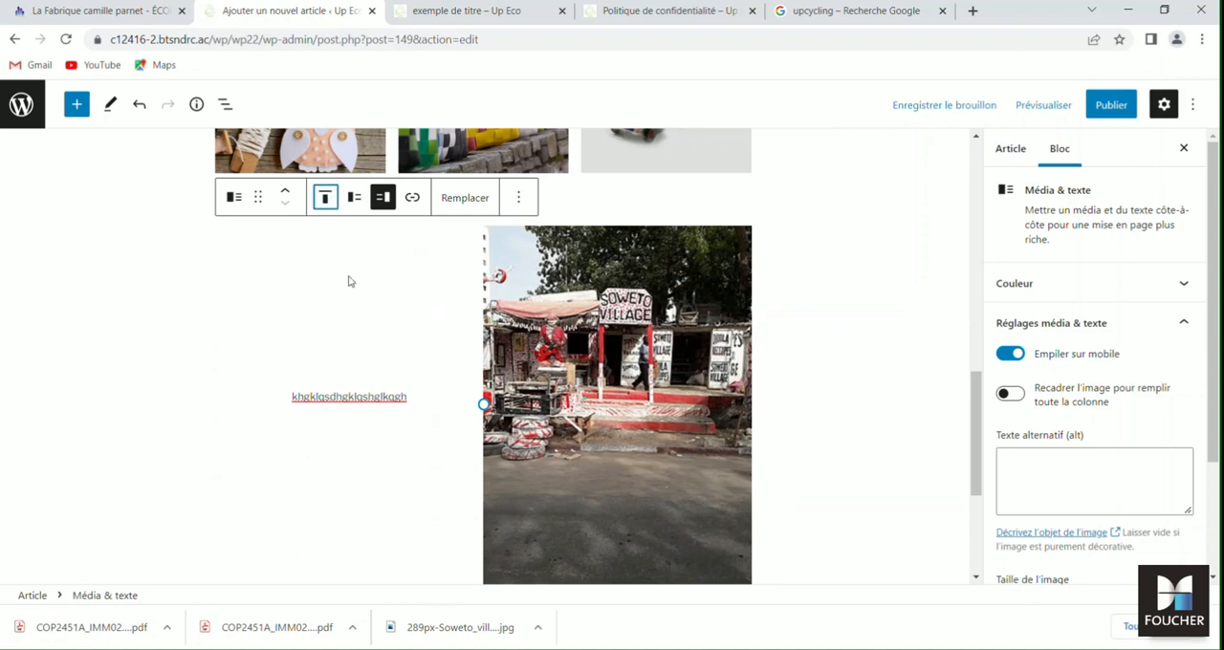
click(353, 197)
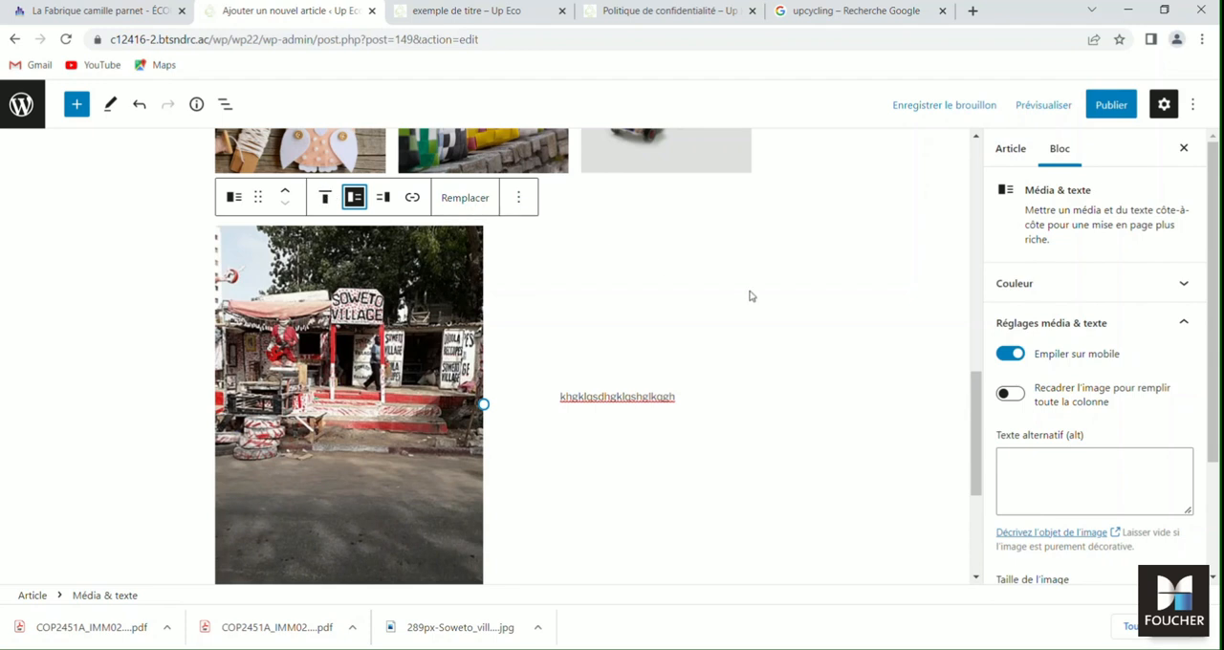
- Crop the Soweto picture to fill its whole column, with the focal point at 50% Gauche and 17% Haut
click(1012, 394)
scroll(1064, 442, down, 3)
drag(1094, 320, 1095, 234)
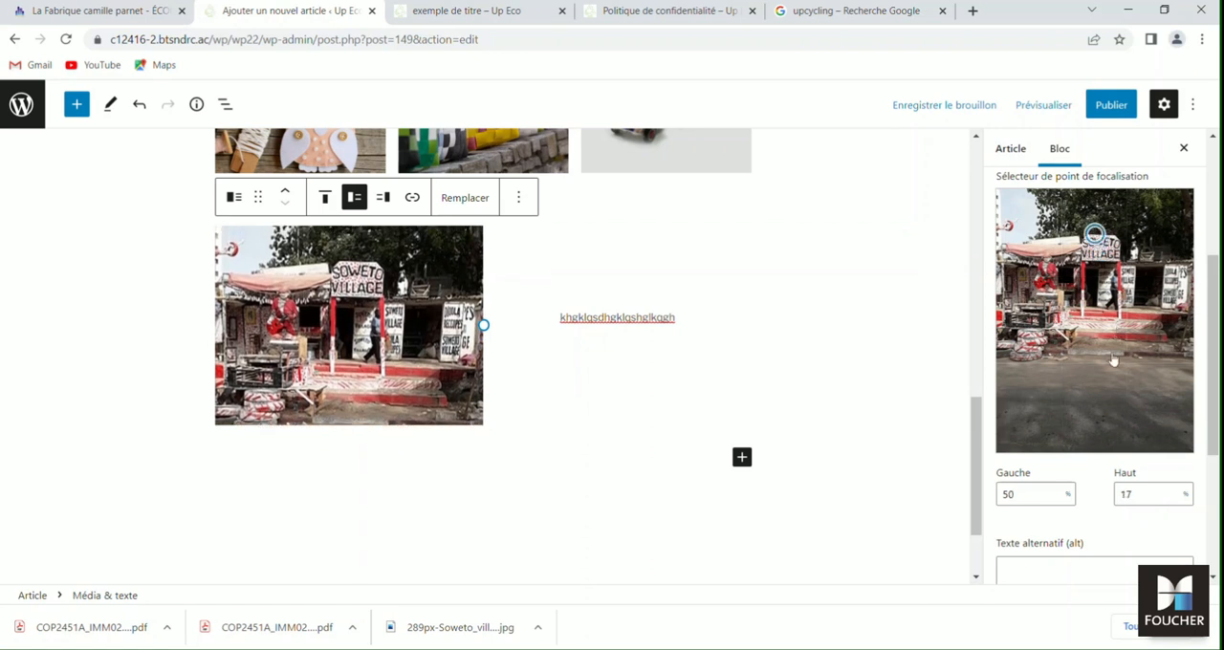
scroll(1147, 516, down, 3)
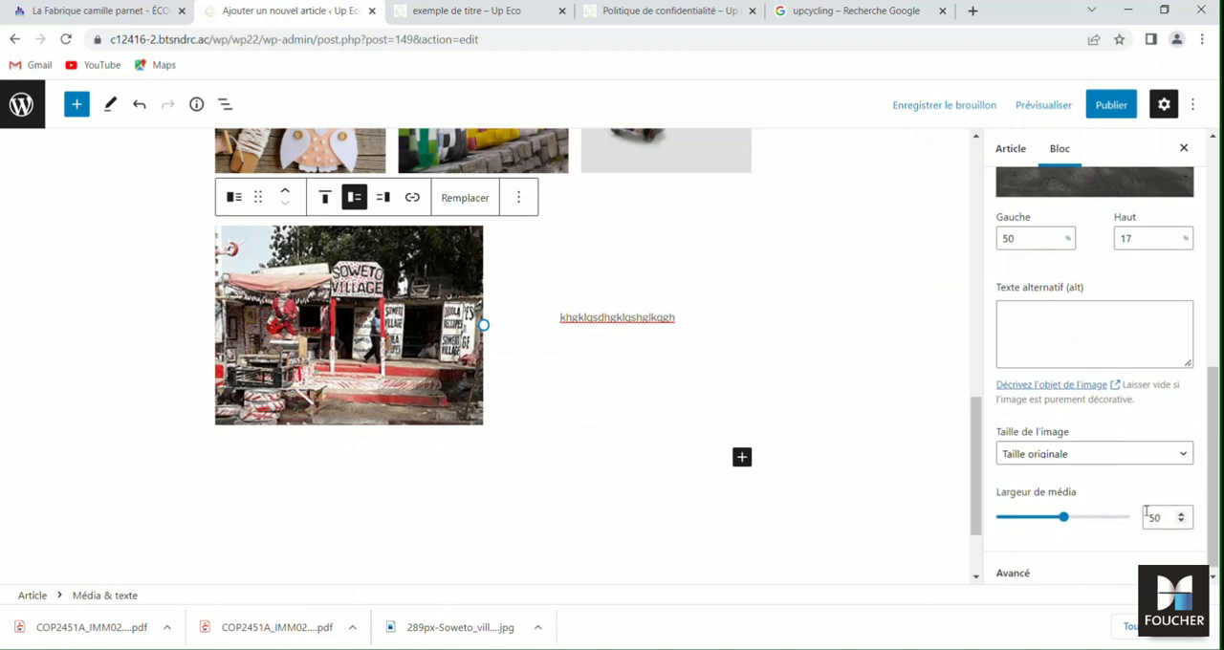
scroll(1147, 516, up, 4)
scroll(1146, 516, up, 2)
scroll(1118, 519, down, 5)
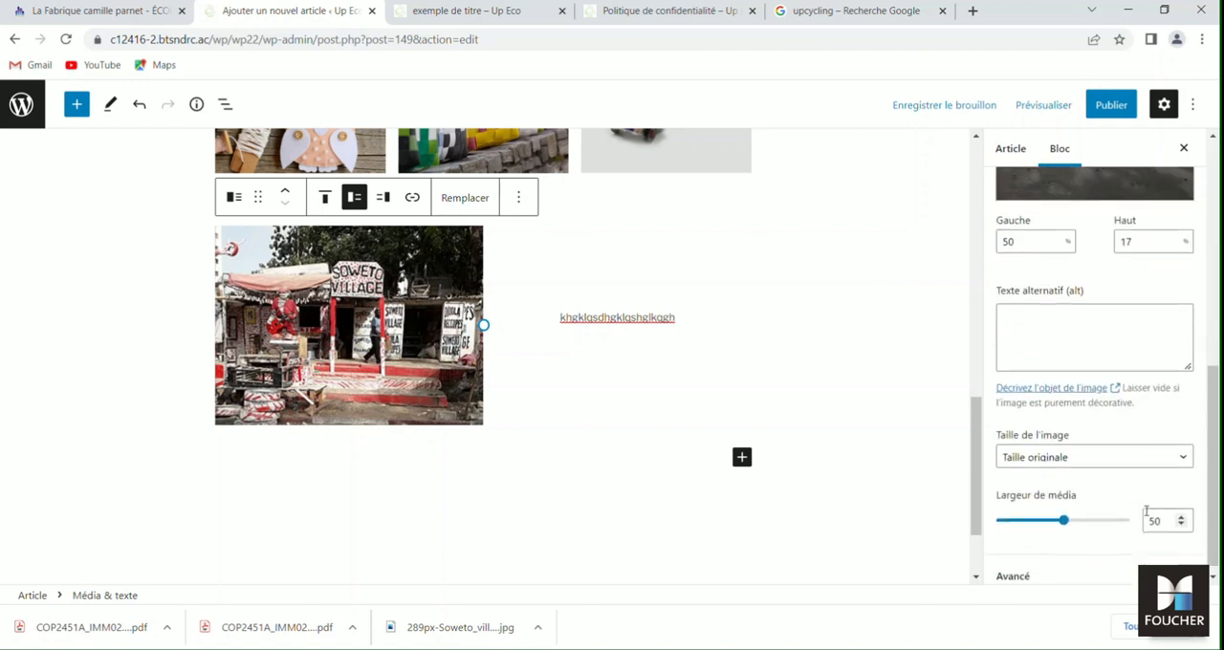
- Set the media width of the Média & texte block with the Soweto picture to 62
mouse_move(1067, 514)
mouse_down()
mouse_move(1100, 515)
mouse_move(1034, 518)
mouse_move(1086, 515)
mouse_up()
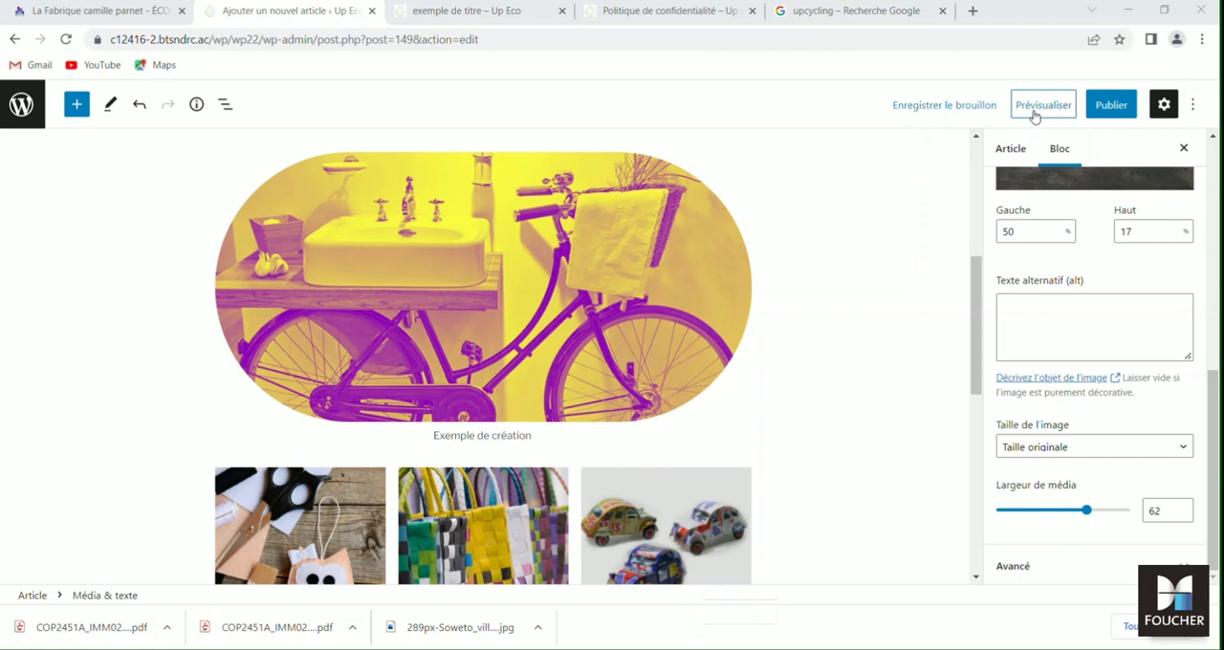
- Preview the article in a new tab and examine its layout from the title through the image and gallery to the Soweto Média & texte block
click(1049, 110)
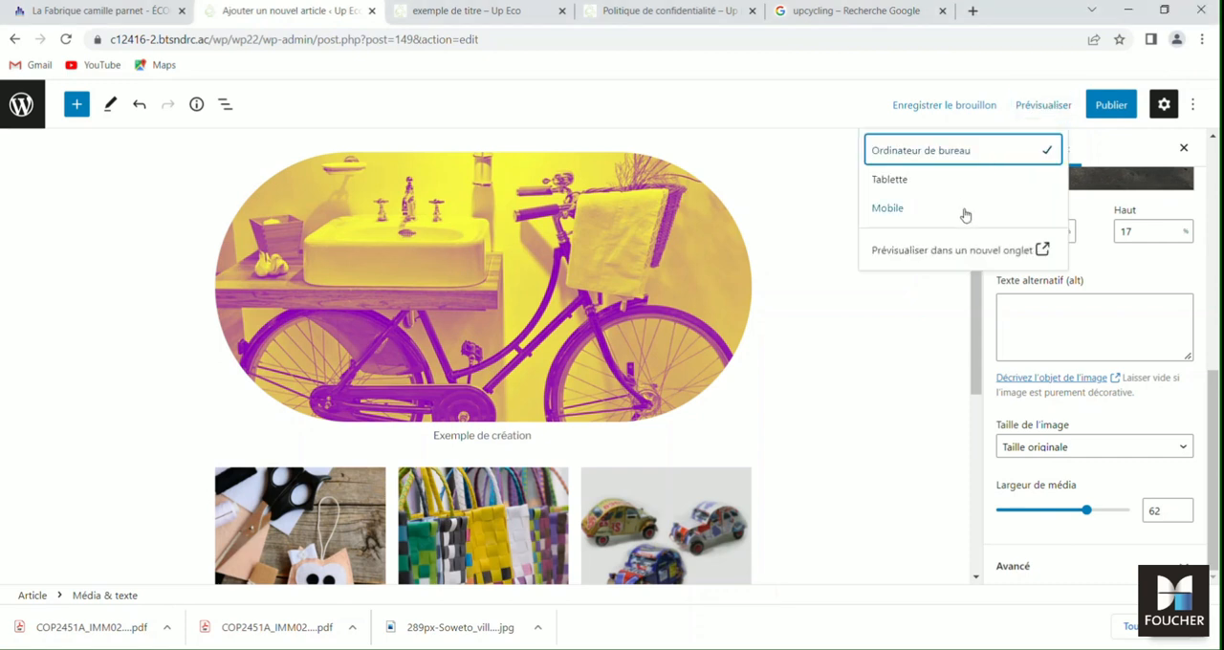
click(971, 251)
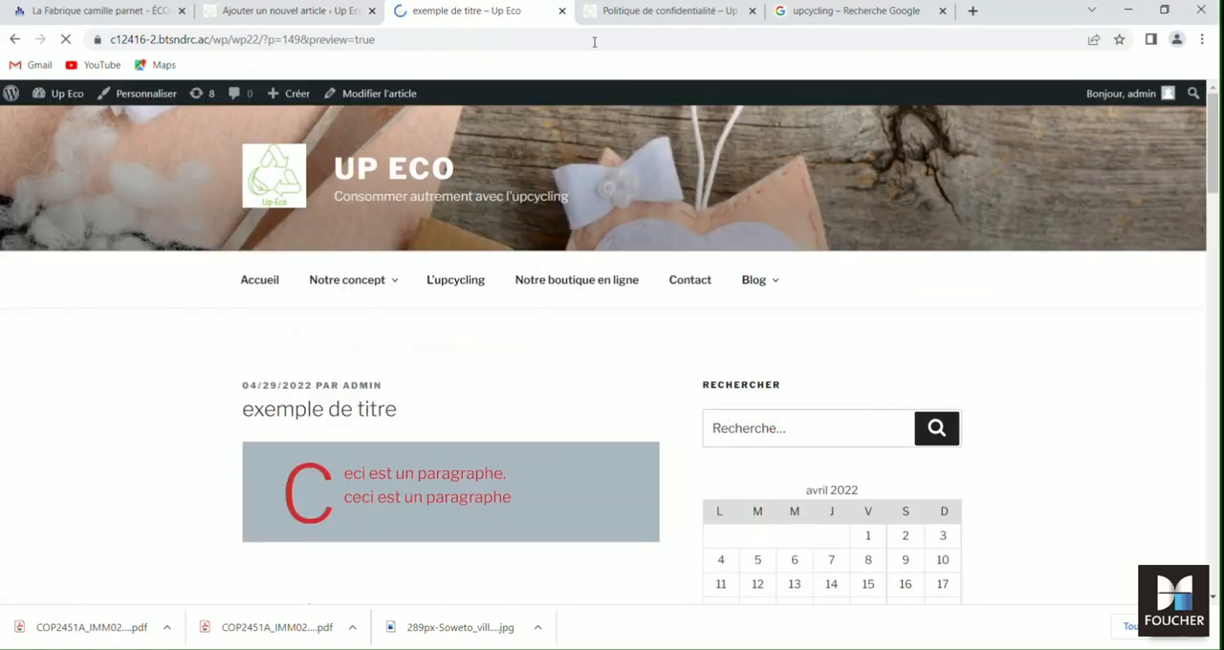
scroll(622, 227, down, 3)
scroll(622, 230, down, 5)
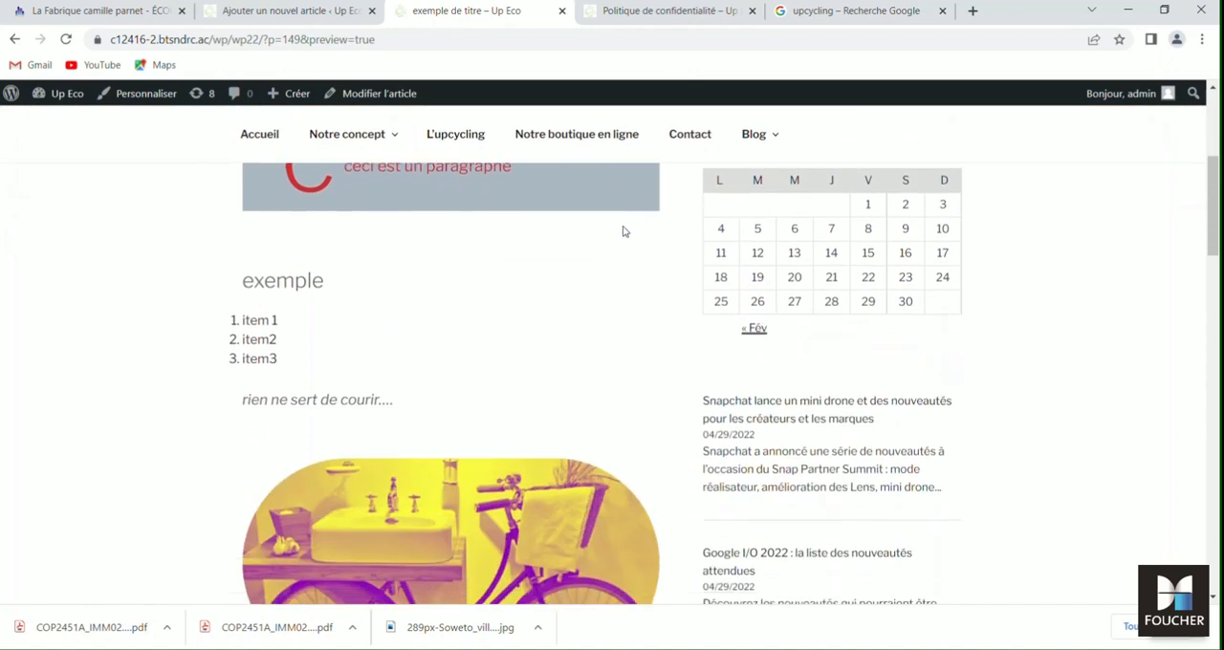
scroll(623, 230, down, 2)
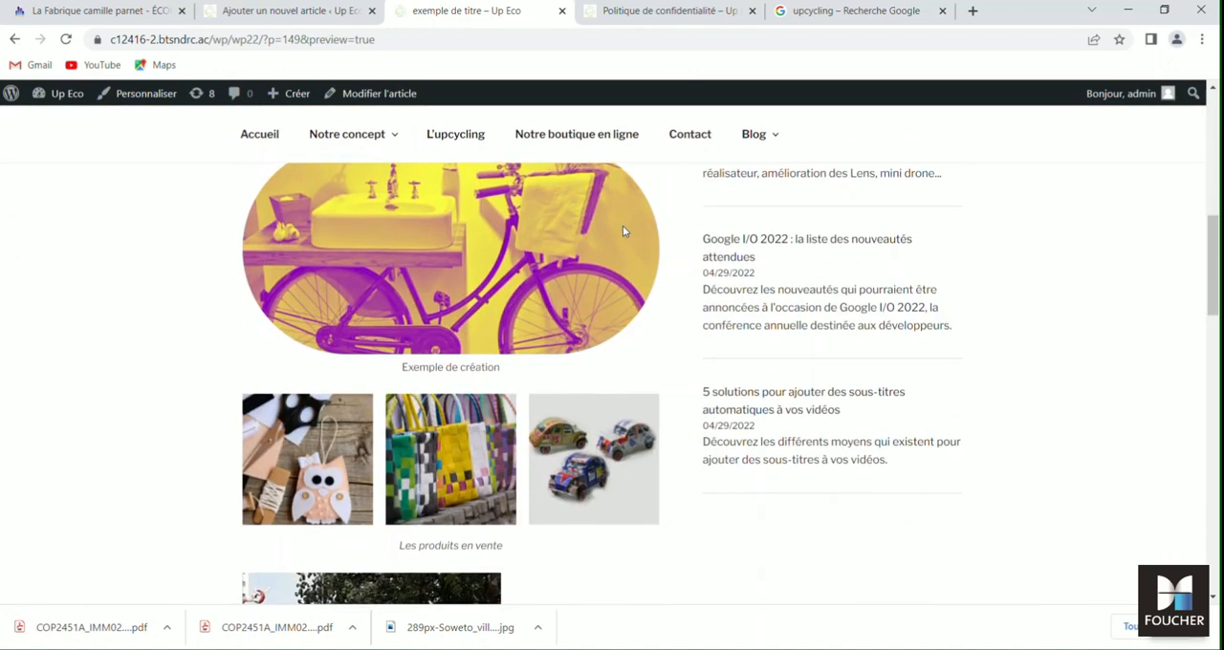
scroll(623, 231, up, 5)
scroll(623, 230, up, 2)
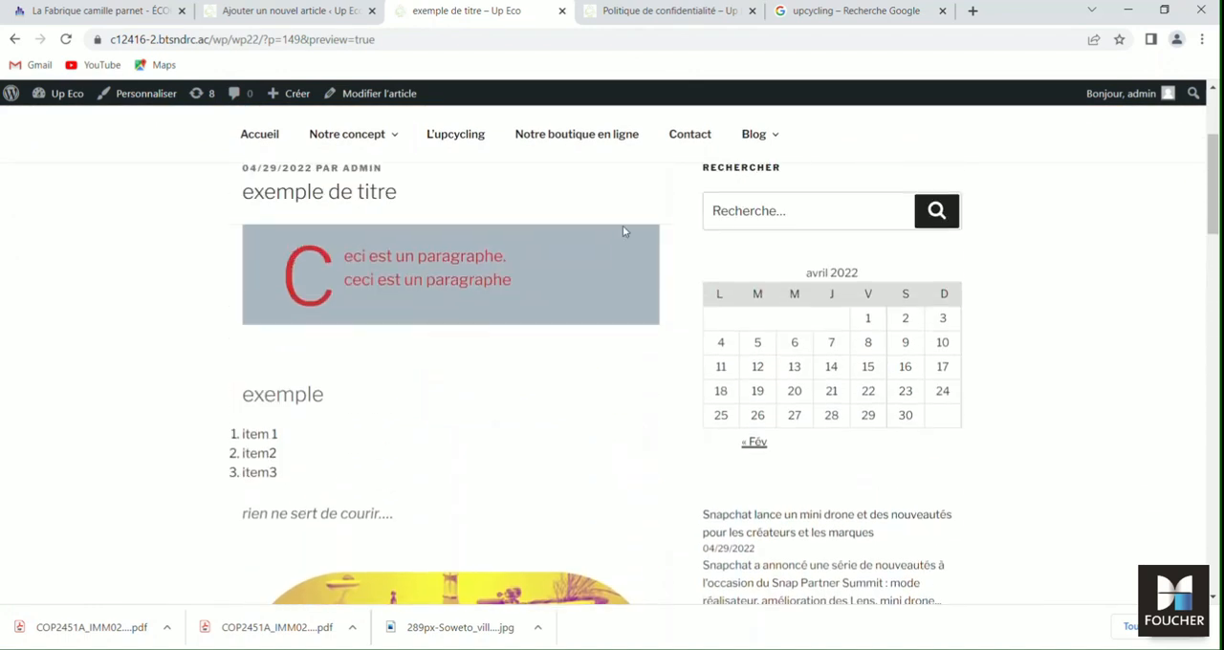
scroll(518, 304, down, 2)
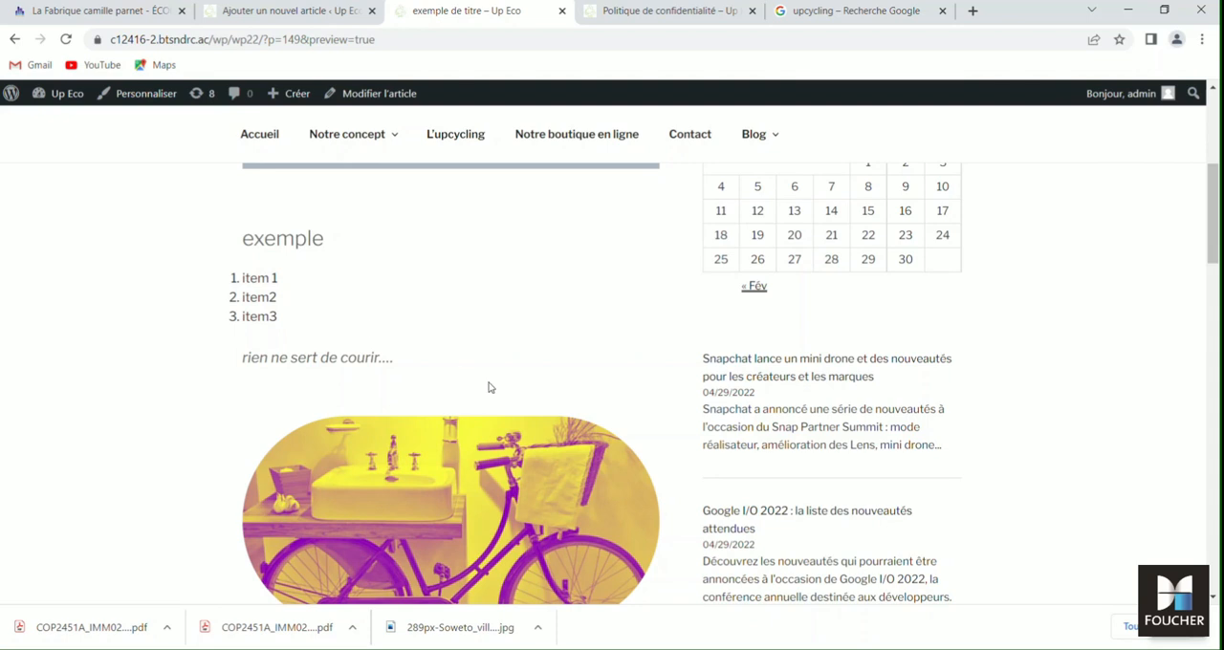
scroll(489, 386, down, 3)
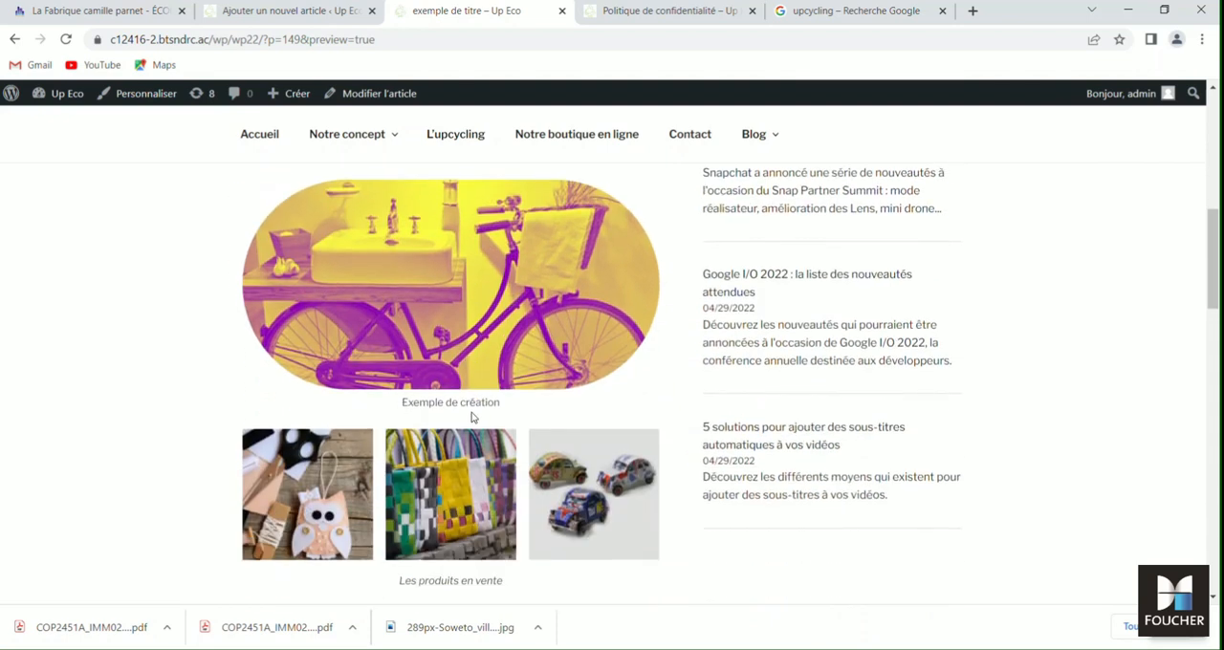
scroll(472, 413, down, 2)
scroll(471, 468, down, 2)
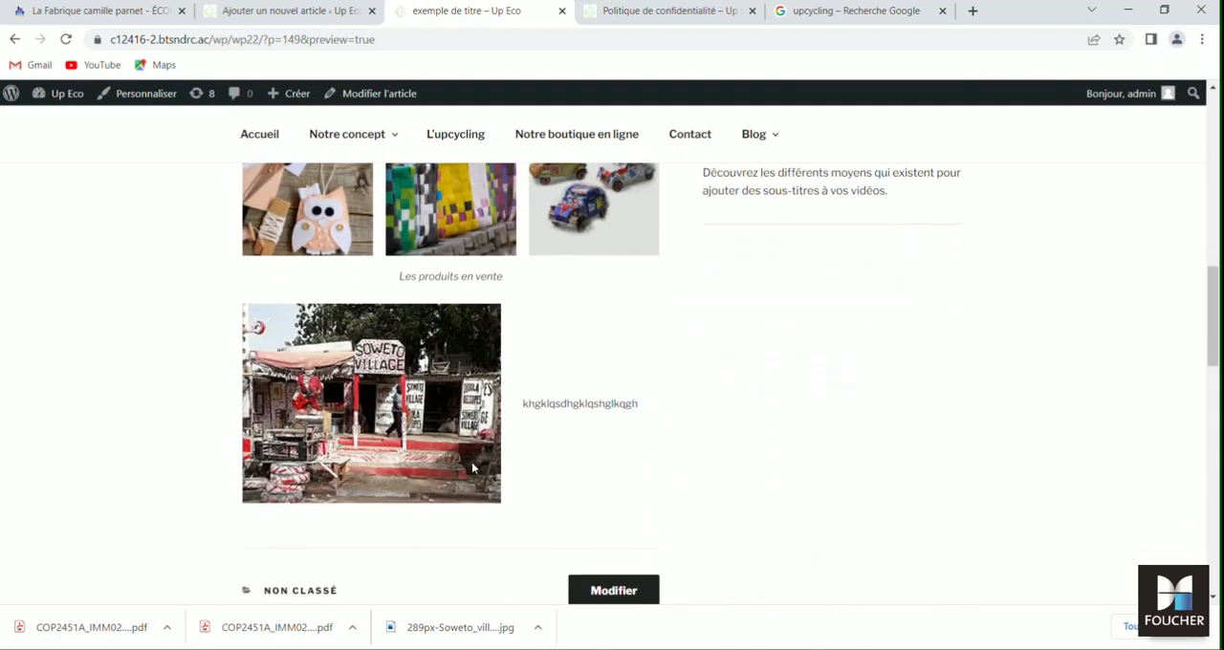